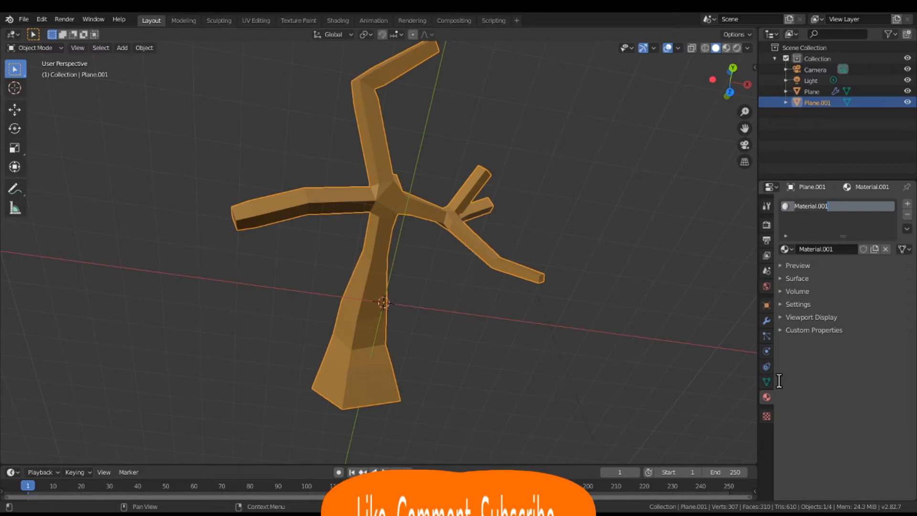
- Rename the tree mesh's material to tree-Material.001
key("Return")
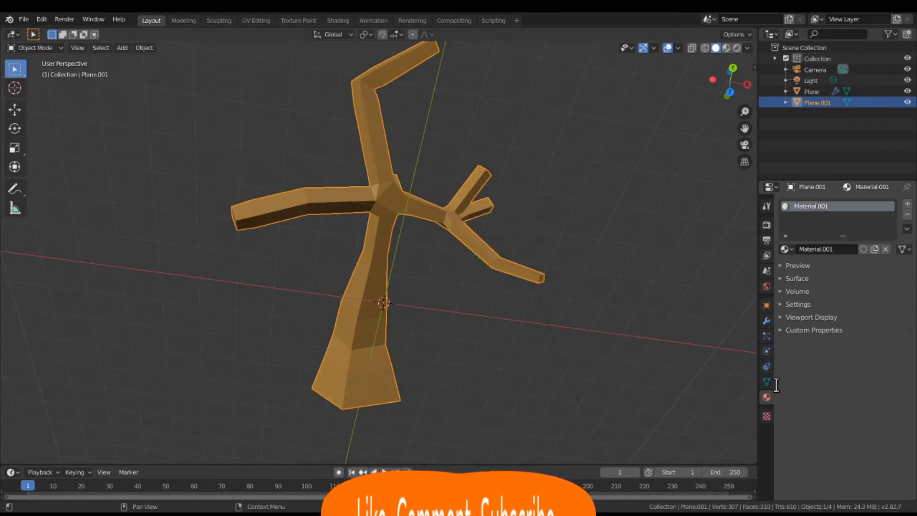
type("tree")
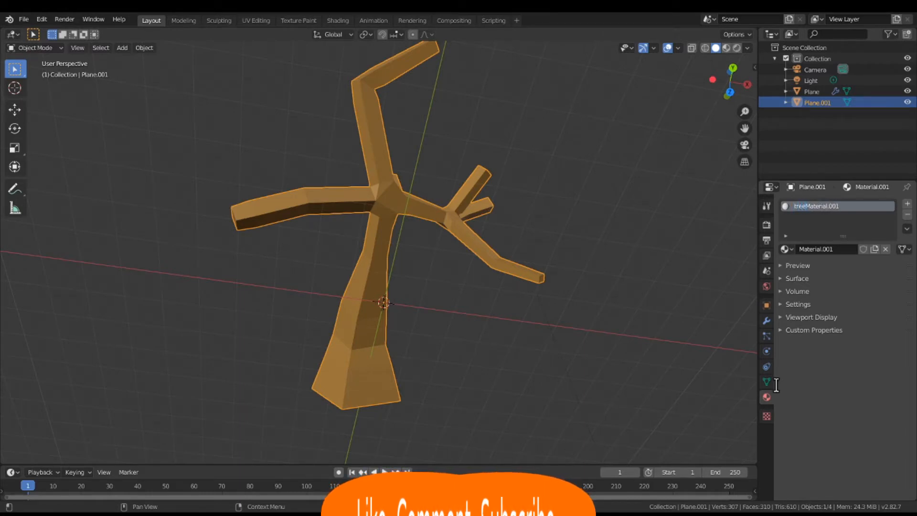
type("-")
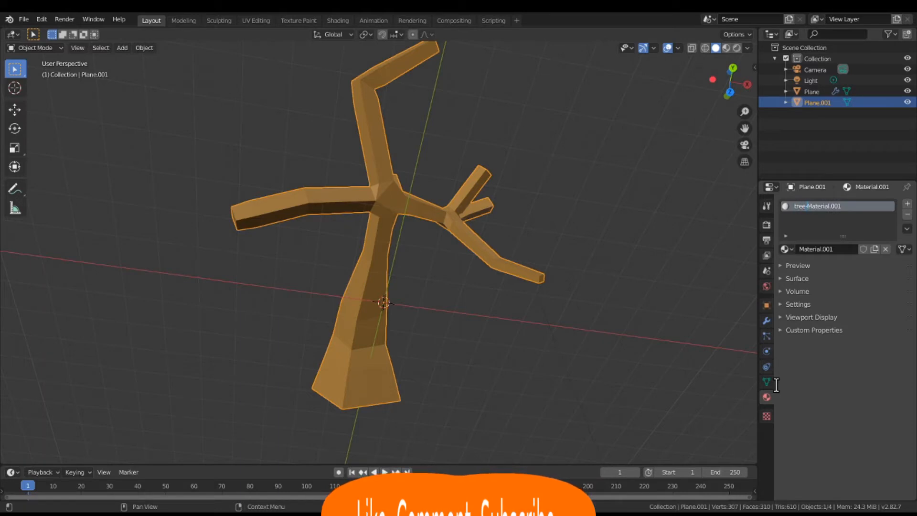
key("Return")
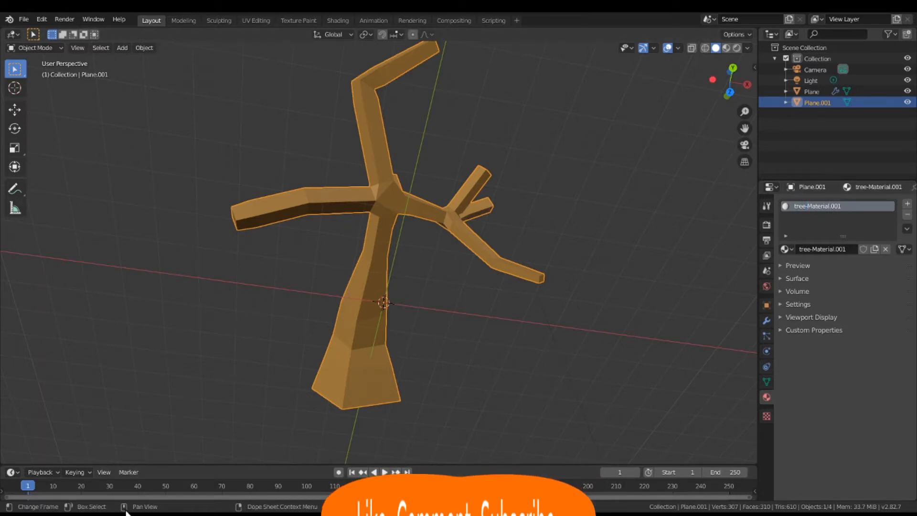
- Add a Displace modifier to the tree mesh with a midlevel of 0.844 and a strength of -0.600
left_click(766, 416)
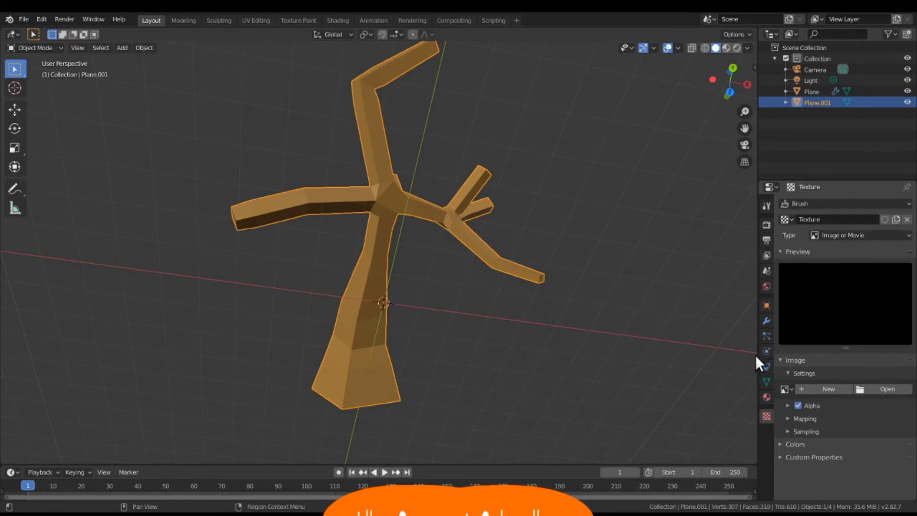
left_click(766, 320)
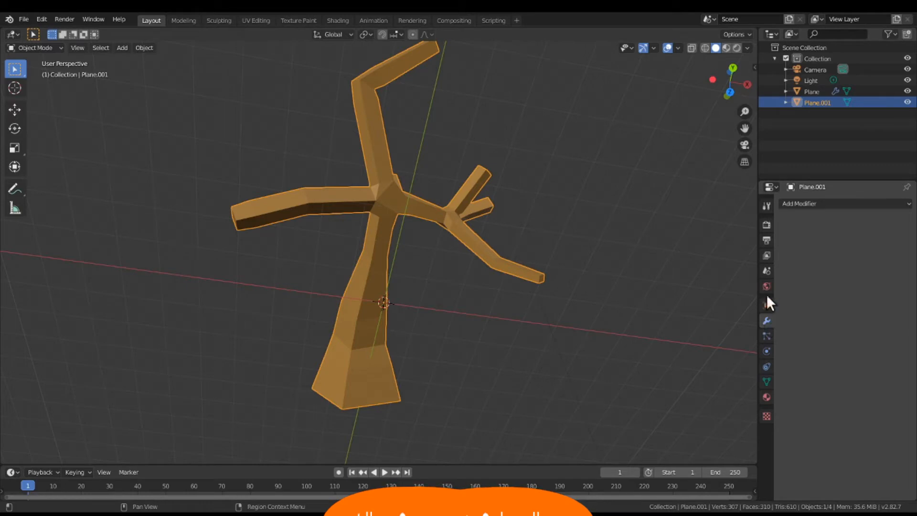
left_click(803, 202)
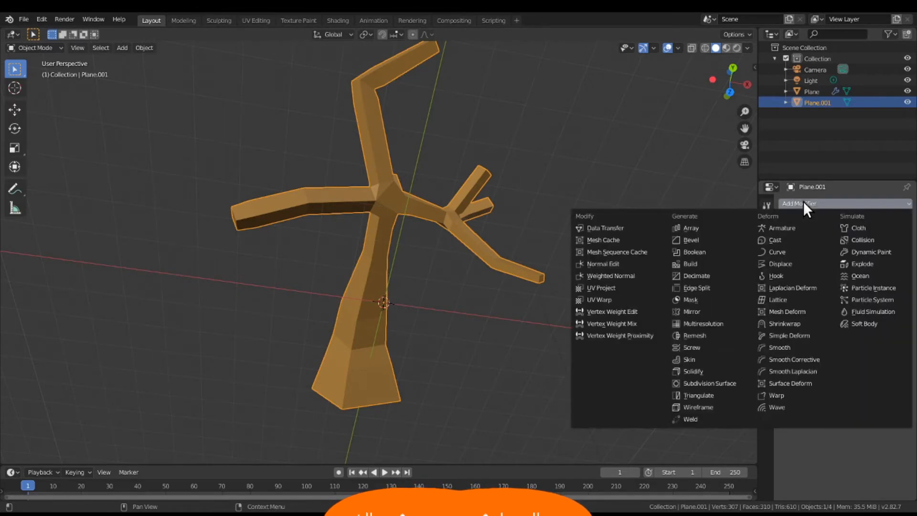
left_click(796, 264)
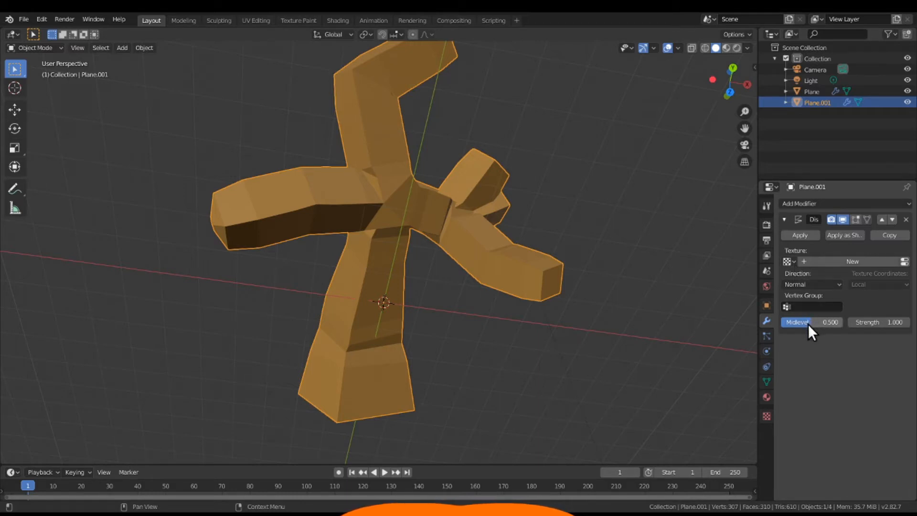
left_click_drag(812, 322, 876, 326)
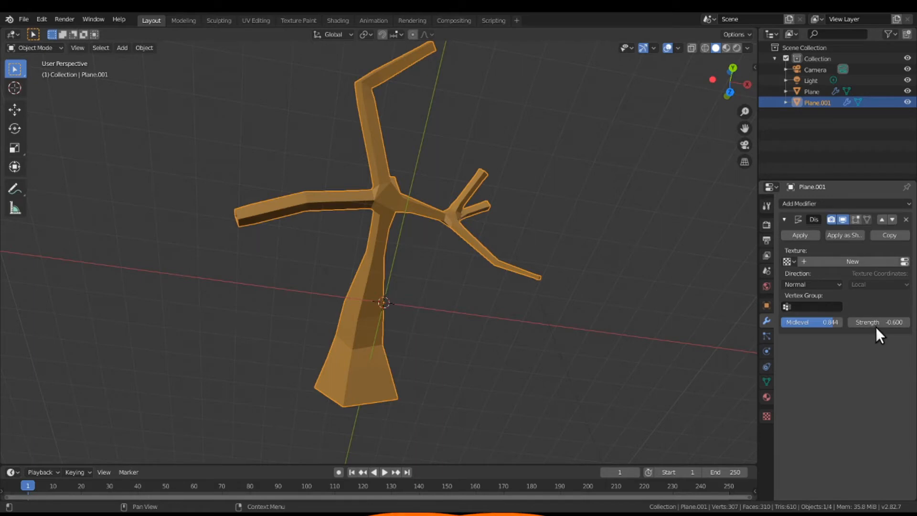
- Create a new texture for the Displace modifier and set the modifier's strength to 0.200
left_click(767, 416)
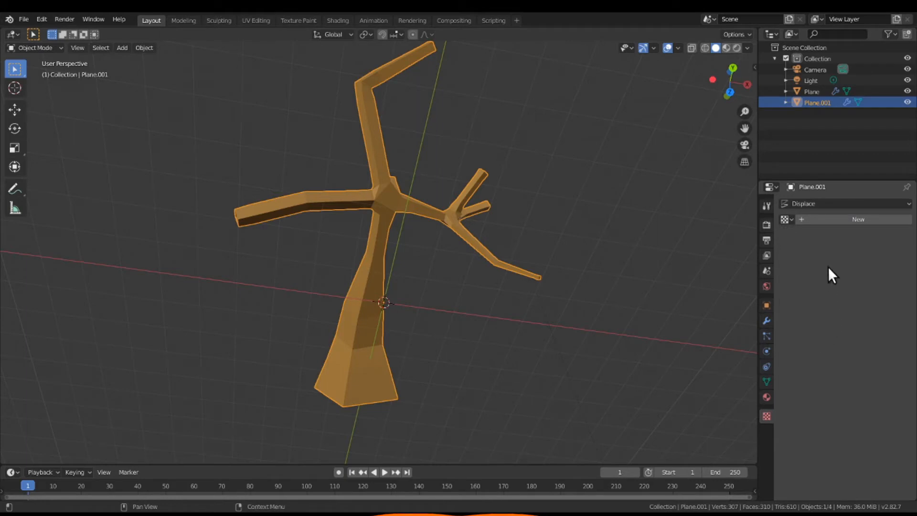
left_click(833, 222)
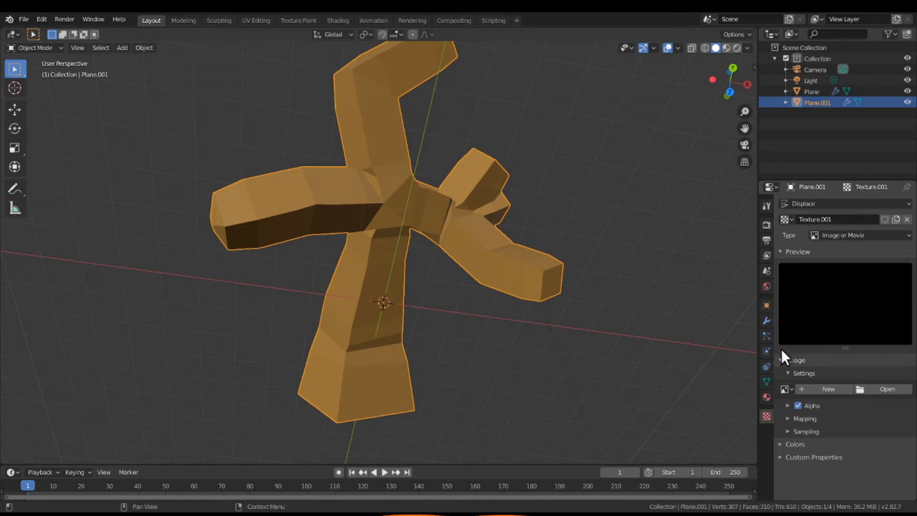
left_click(766, 321)
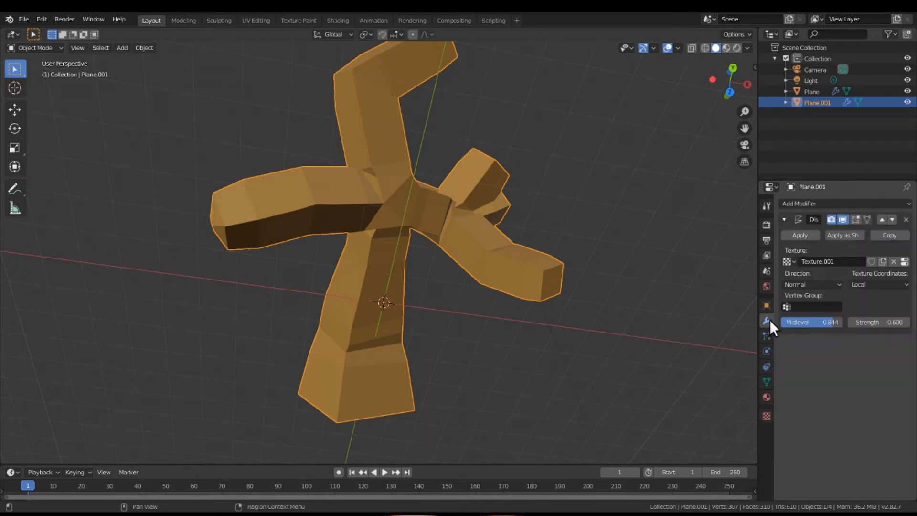
mouse_move(884, 325)
left_mouse_down()
mouse_move(899, 326)
mouse_move(843, 326)
mouse_move(903, 325)
mouse_move(876, 322)
left_mouse_up()
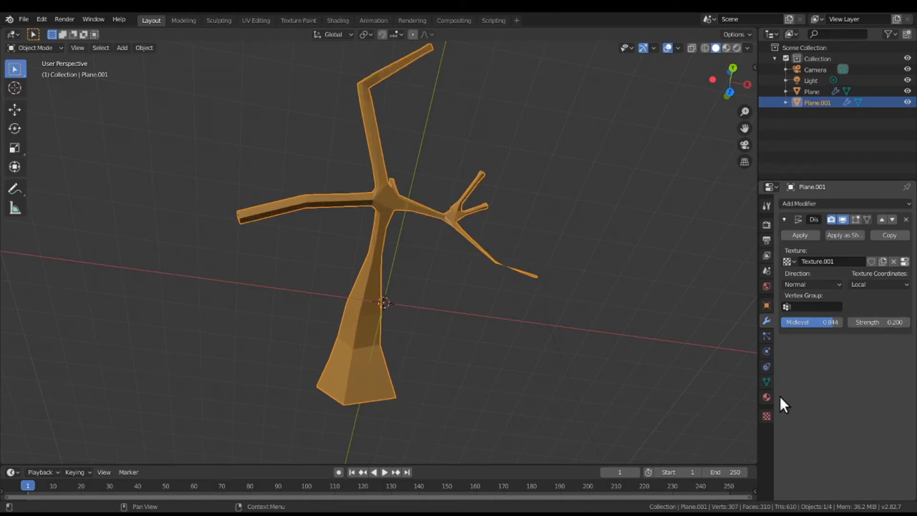
- Try the Blend and Distorted Noise types for the displacement texture
left_click(767, 417)
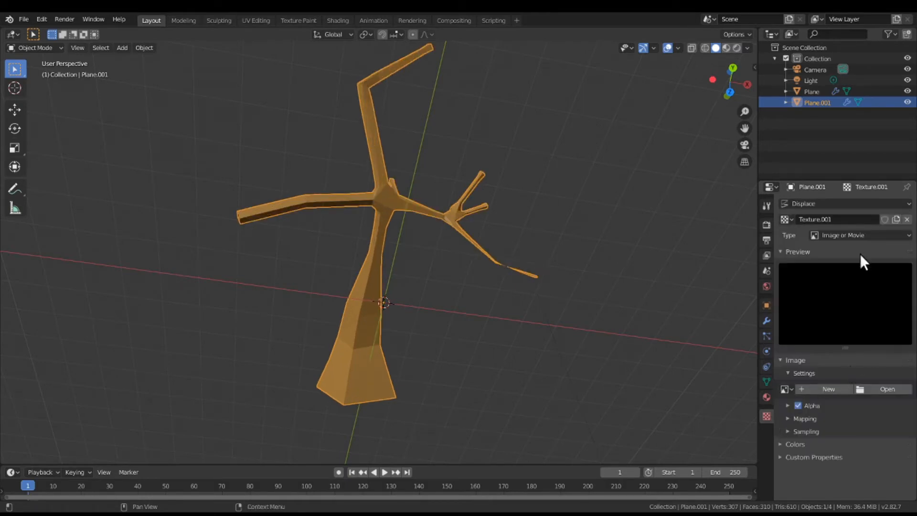
left_click(842, 235)
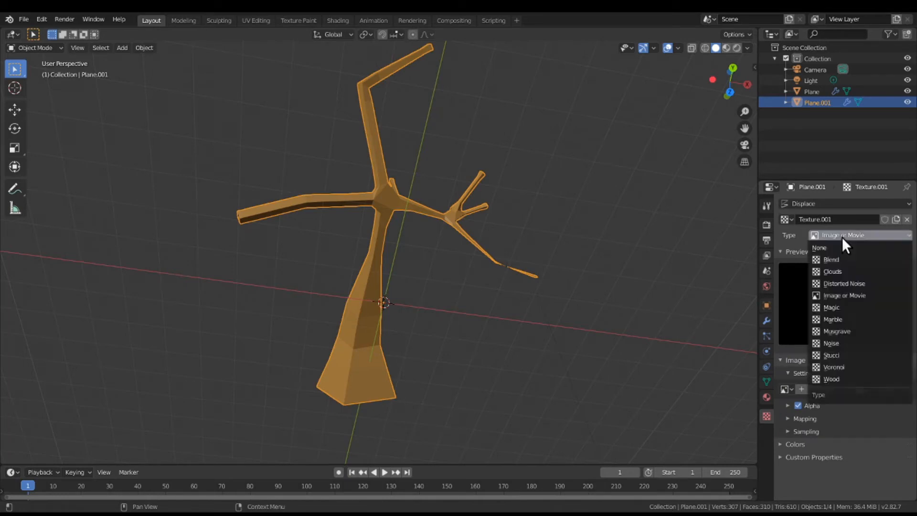
left_click(840, 261)
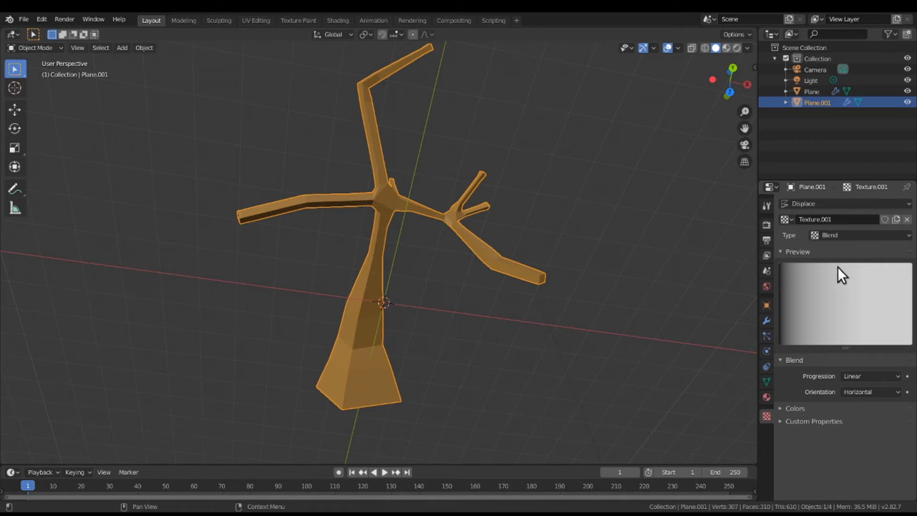
left_click(833, 237)
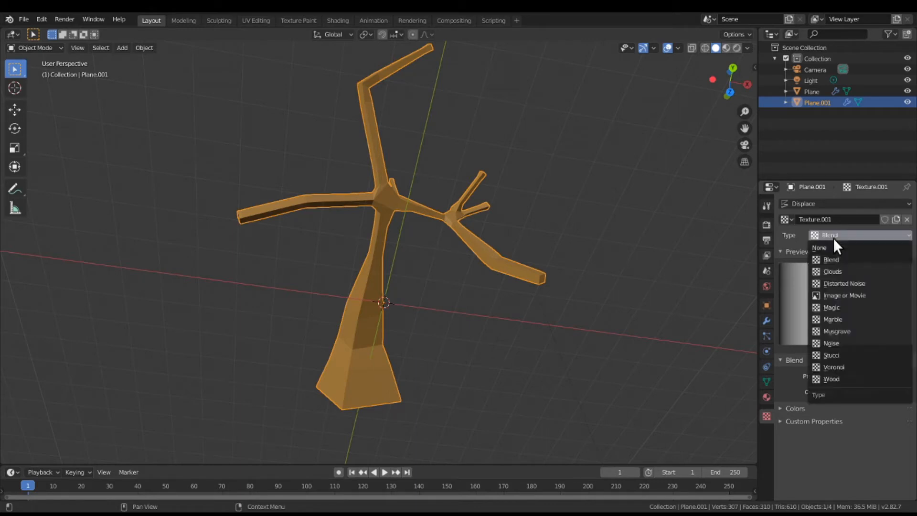
left_click(839, 284)
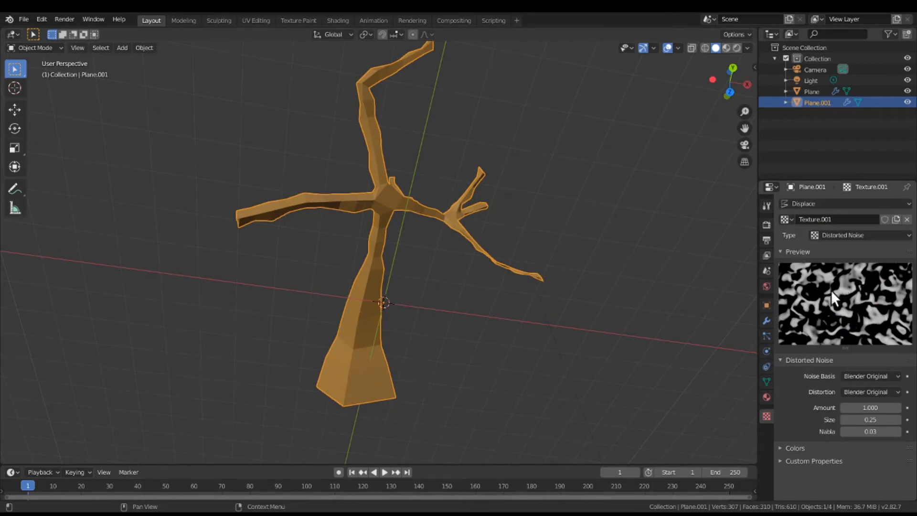
- Set the Displace modifier's midlevel to 0.767, trying 1.000 first, with the strength at 0.200
left_click(767, 318)
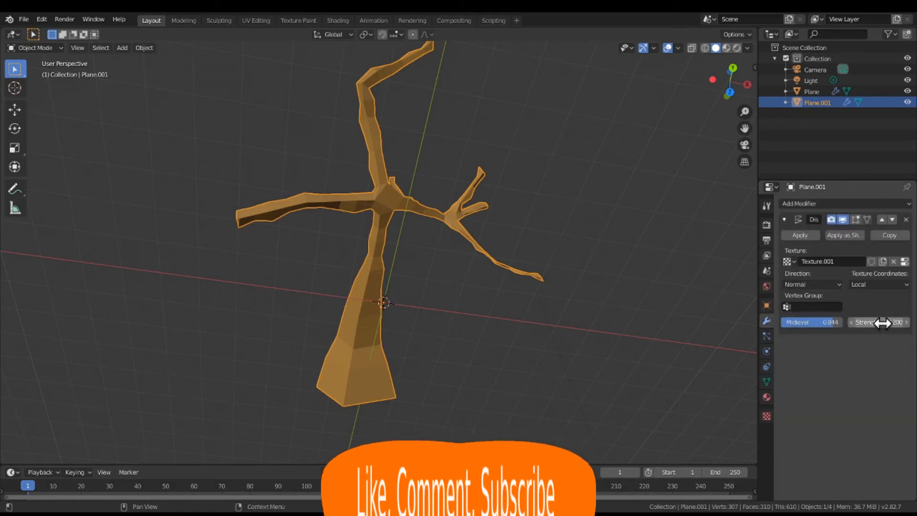
mouse_move(882, 324)
left_mouse_down()
mouse_move(863, 323)
mouse_move(889, 323)
left_mouse_up()
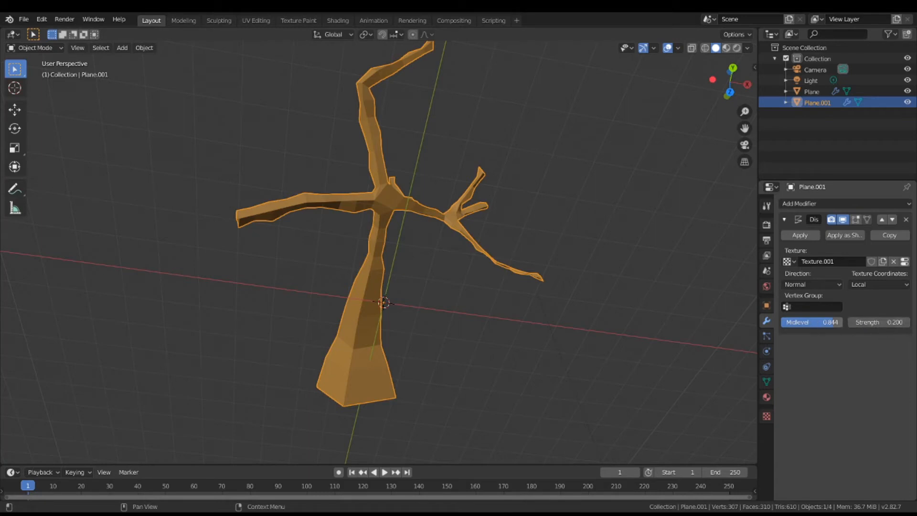
left_click_drag(812, 322, 841, 322)
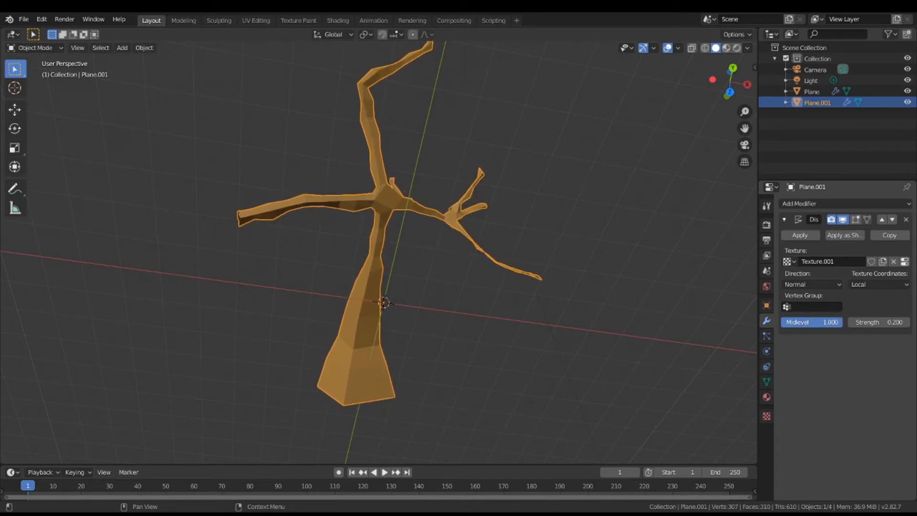
left_click_drag(841, 322, 827, 322)
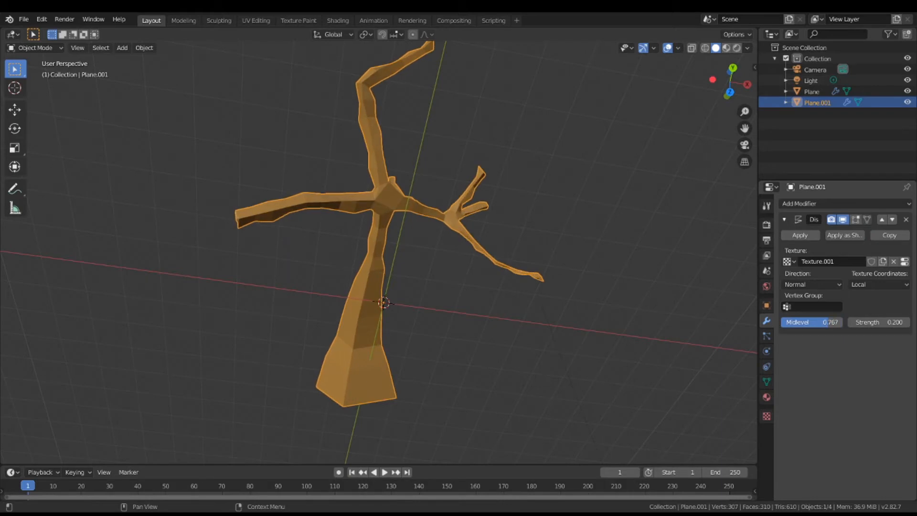
- Try the Clouds and Magic types for the displacement texture, and set its type to Marble
left_click(768, 416)
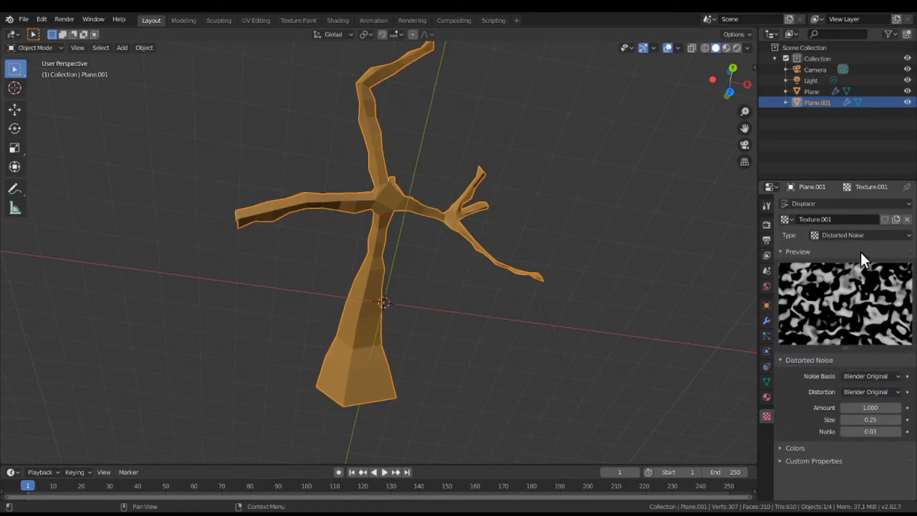
left_click(855, 235)
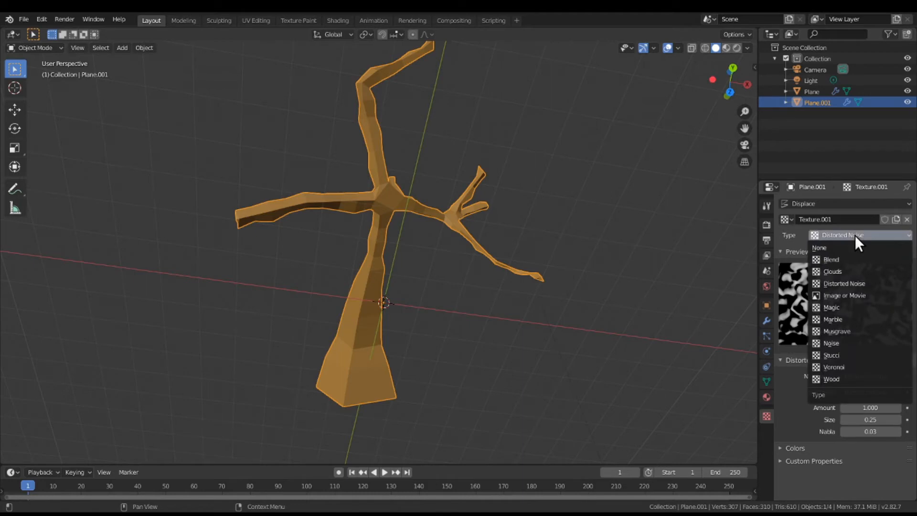
left_click(851, 271)
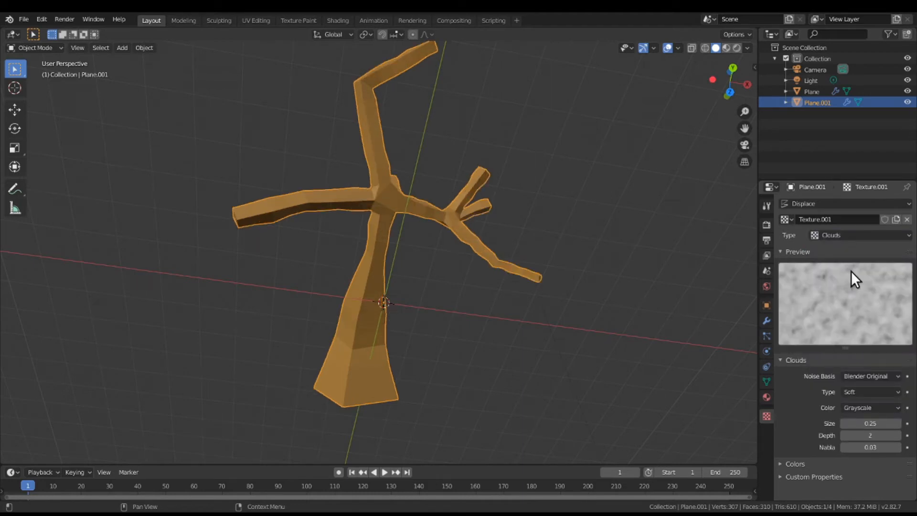
left_click(843, 230)
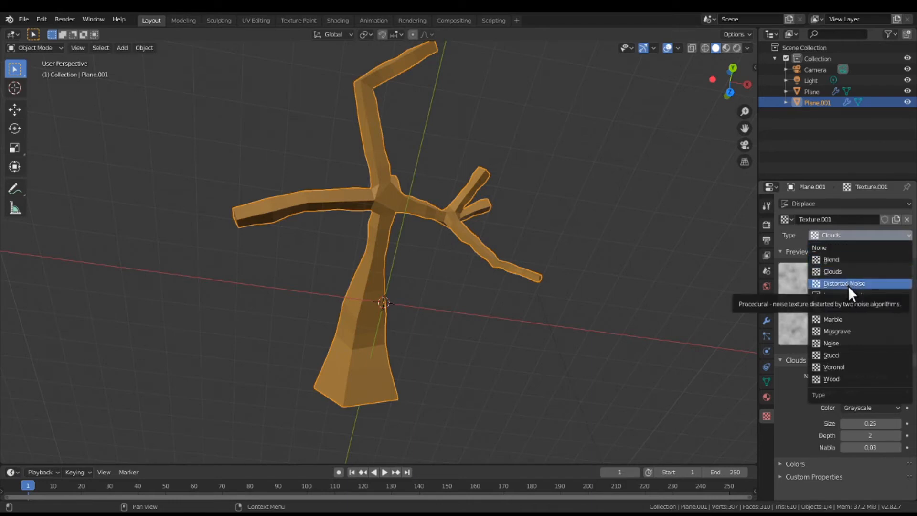
left_click(852, 309)
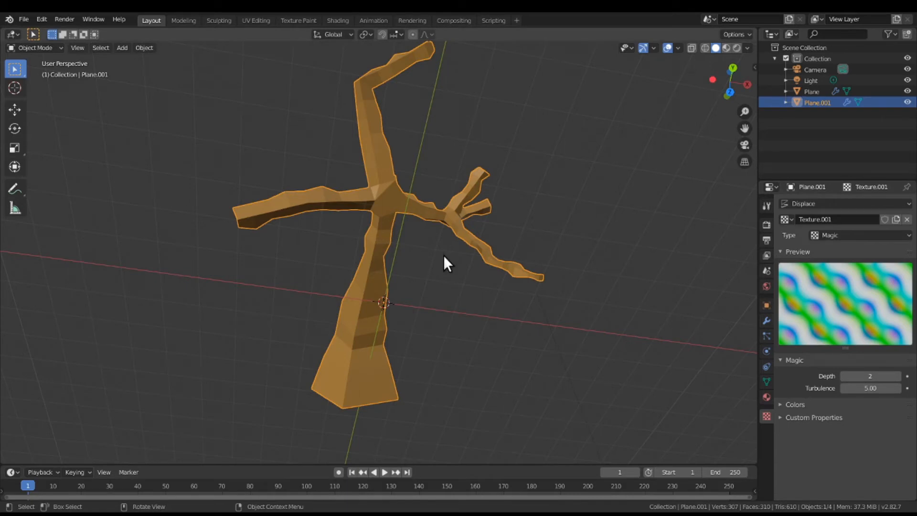
left_click(860, 237)
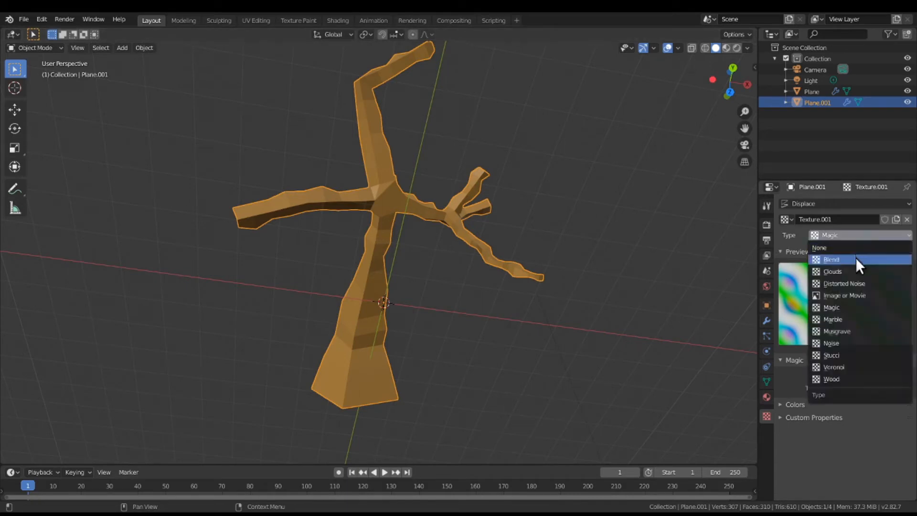
left_click(860, 318)
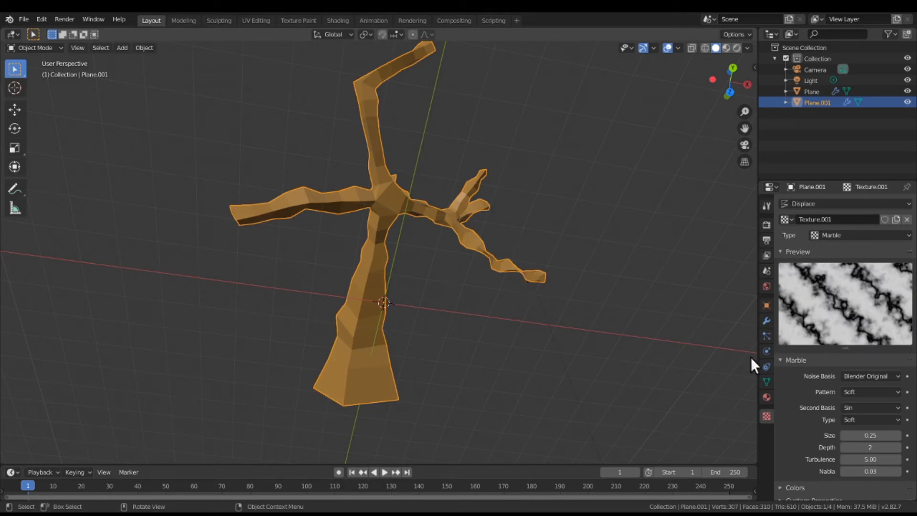
- Set the Displace modifier's strength to -0.200 and show the displacement texture's settings
left_click(766, 321)
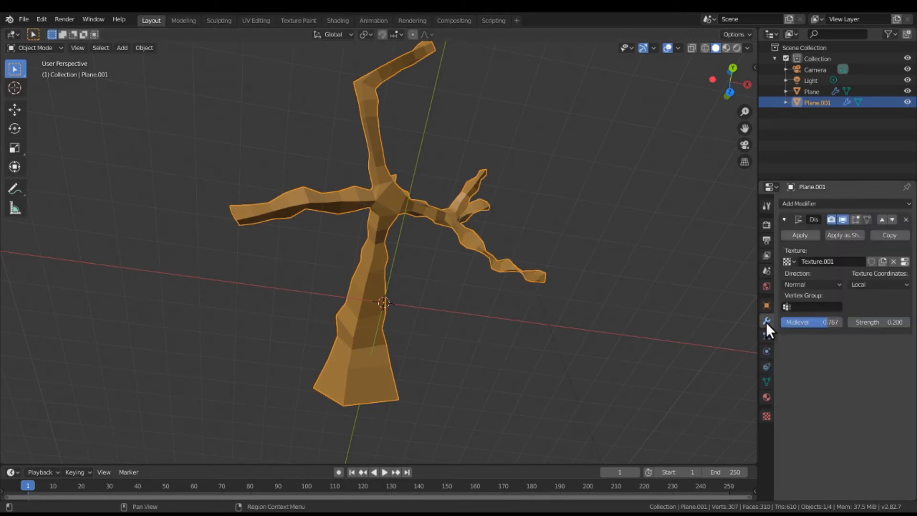
left_click_drag(879, 322, 883, 322)
mouse_move(812, 322)
left_mouse_down()
mouse_move(803, 322)
mouse_move(812, 322)
left_mouse_up()
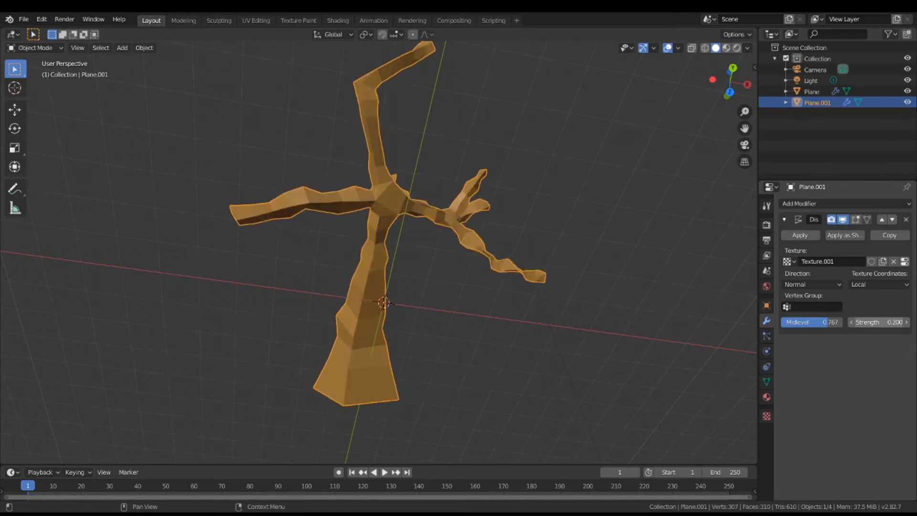
left_click_drag(879, 322, 876, 322)
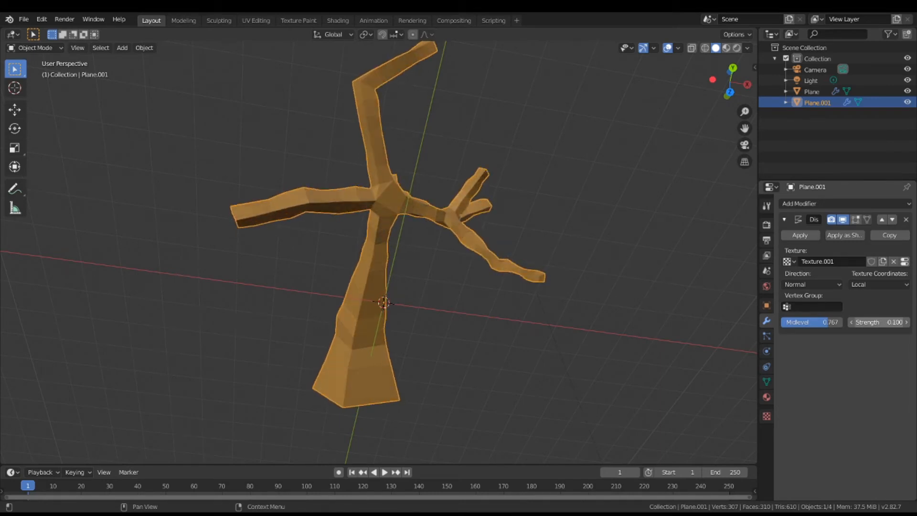
left_click_drag(876, 322, 867, 322)
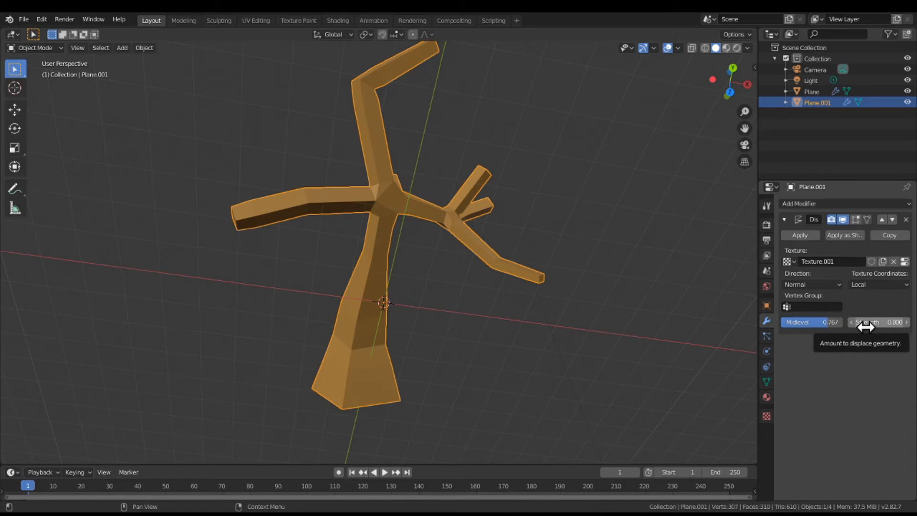
mouse_move(866, 326)
left_mouse_down()
mouse_move(895, 326)
mouse_move(856, 327)
left_mouse_up()
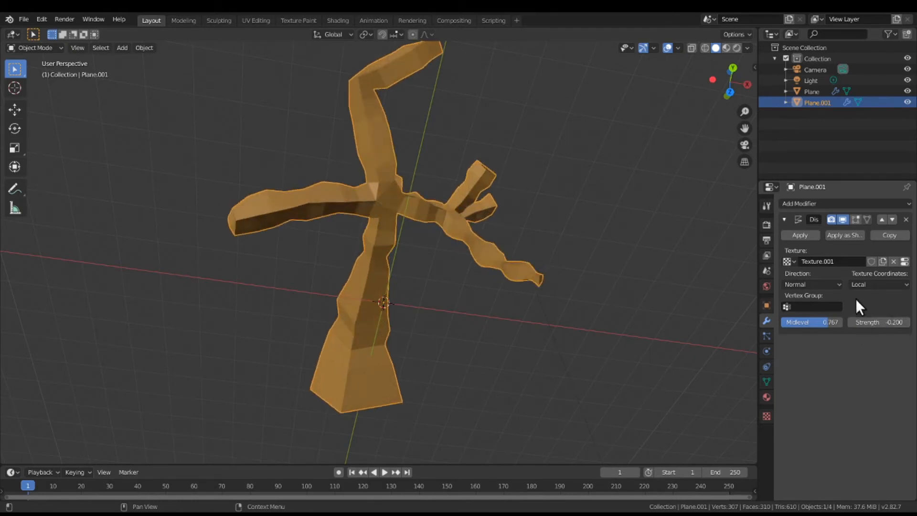
left_click(767, 416)
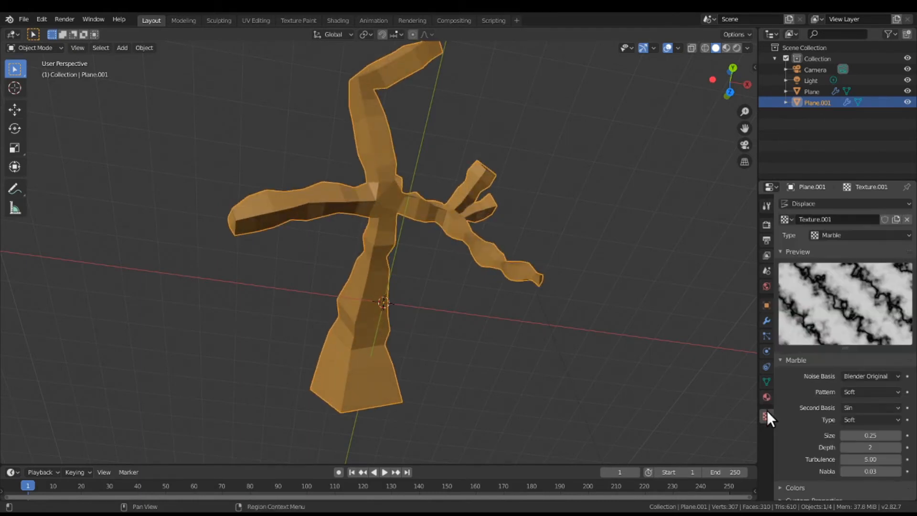
- Try the Musgrave, Noise and Stucci types for the displacement texture
left_click(842, 232)
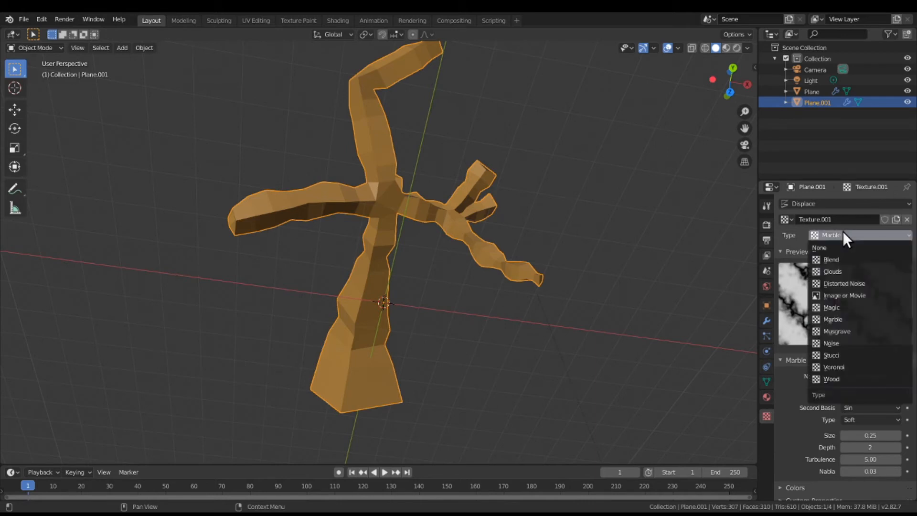
left_click(856, 333)
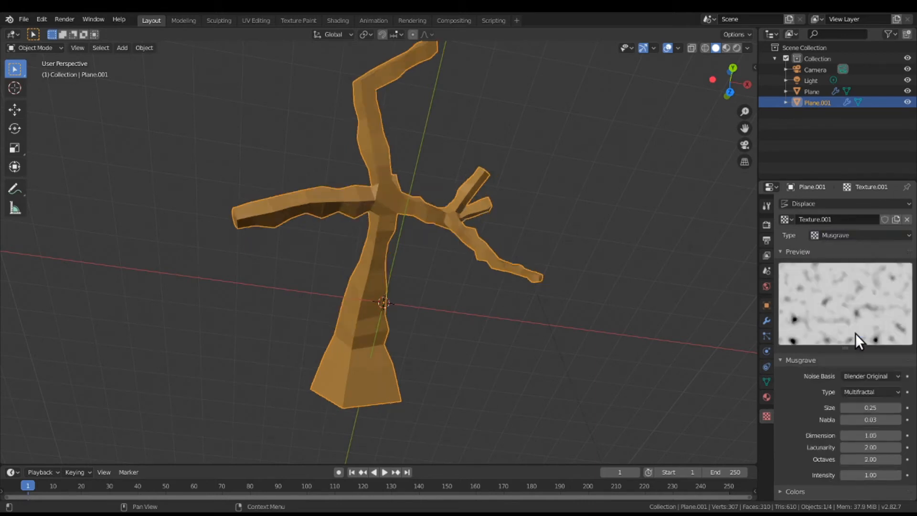
left_click(856, 238)
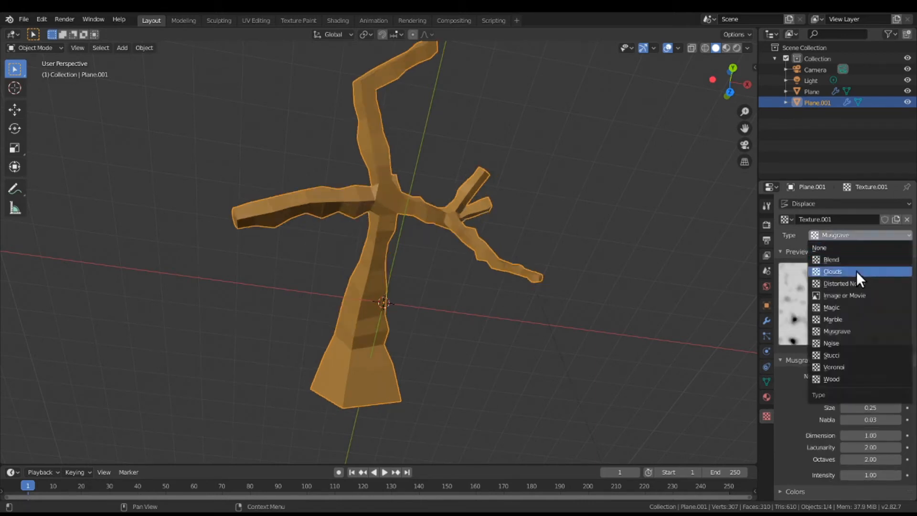
left_click(860, 342)
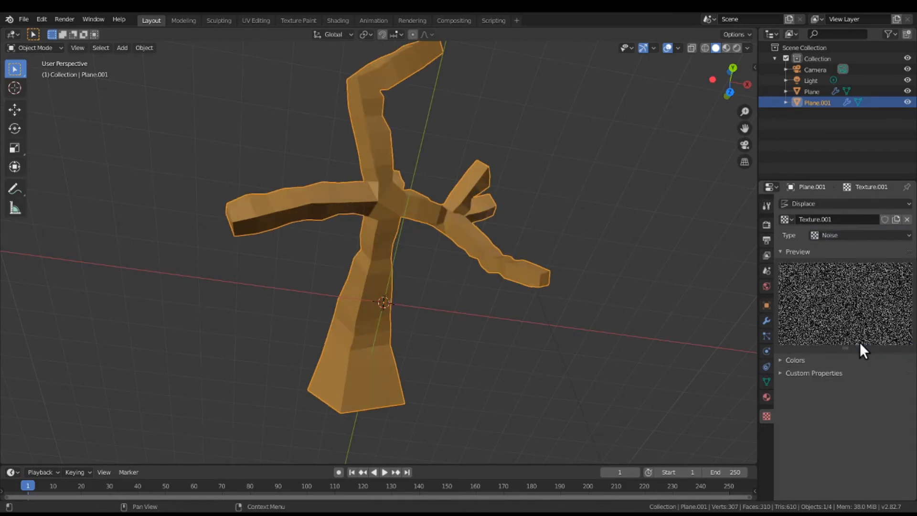
left_click(853, 236)
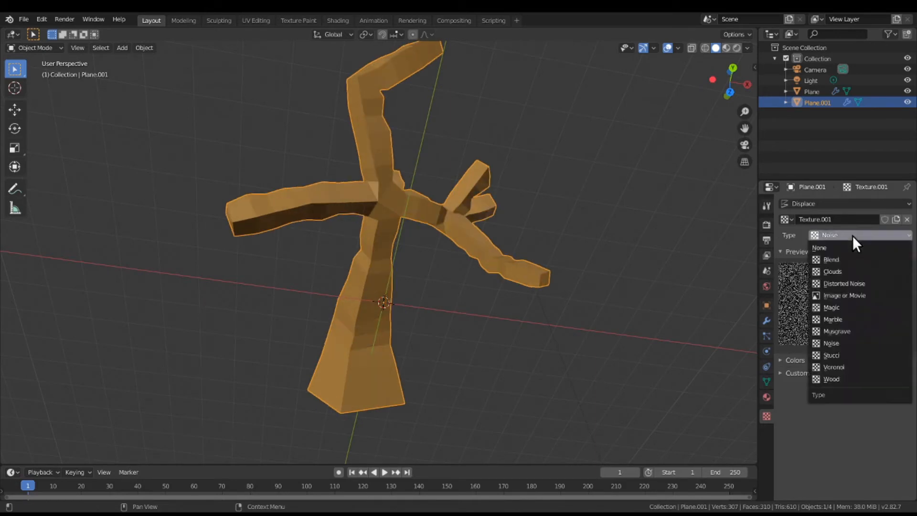
left_click(854, 354)
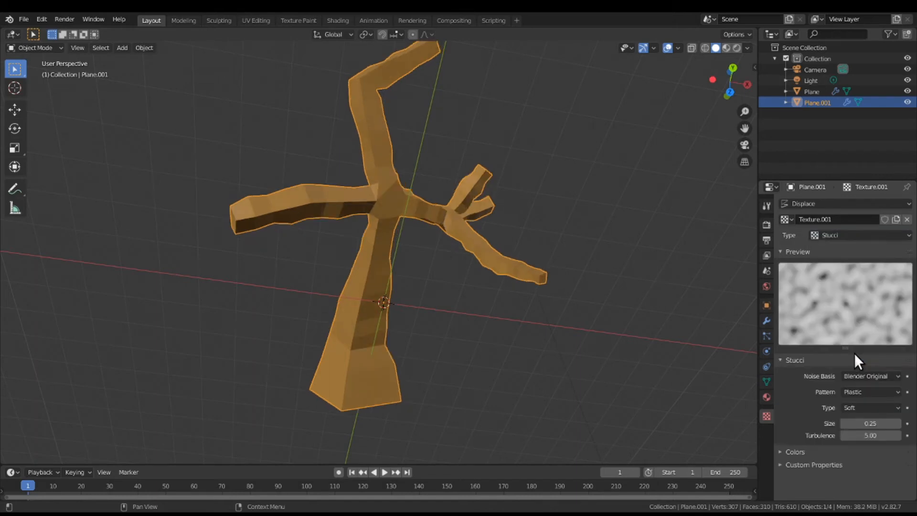
- Try the Voronoi and Wood types for the displacement texture, and unlink the texture from the Displace modifier
left_click(858, 238)
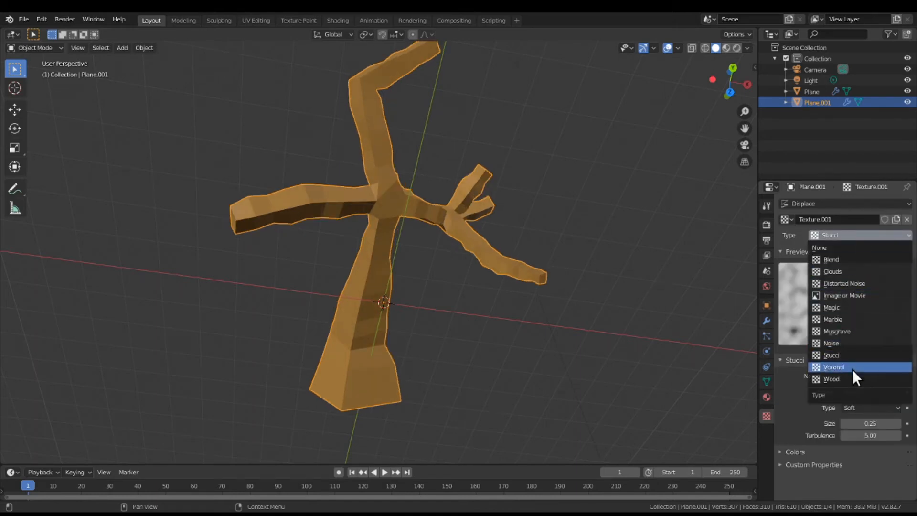
left_click(853, 368)
left_click(849, 233)
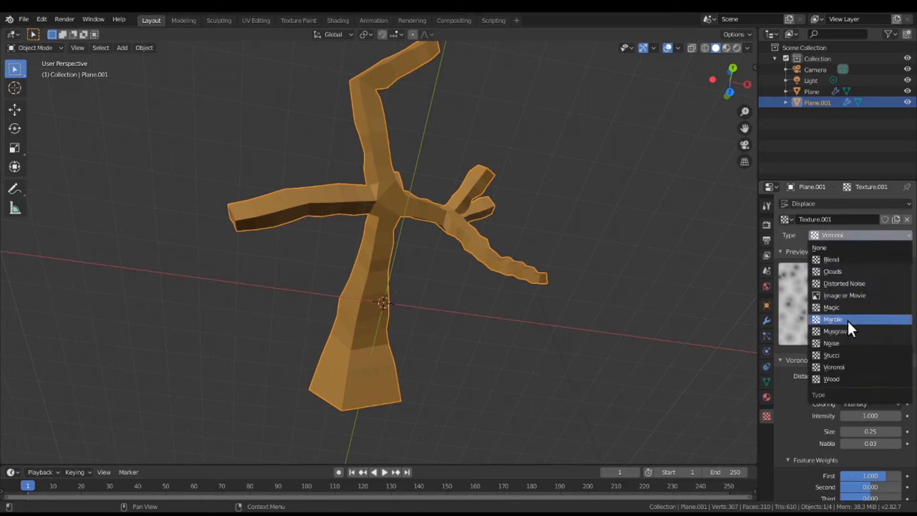
left_click(850, 378)
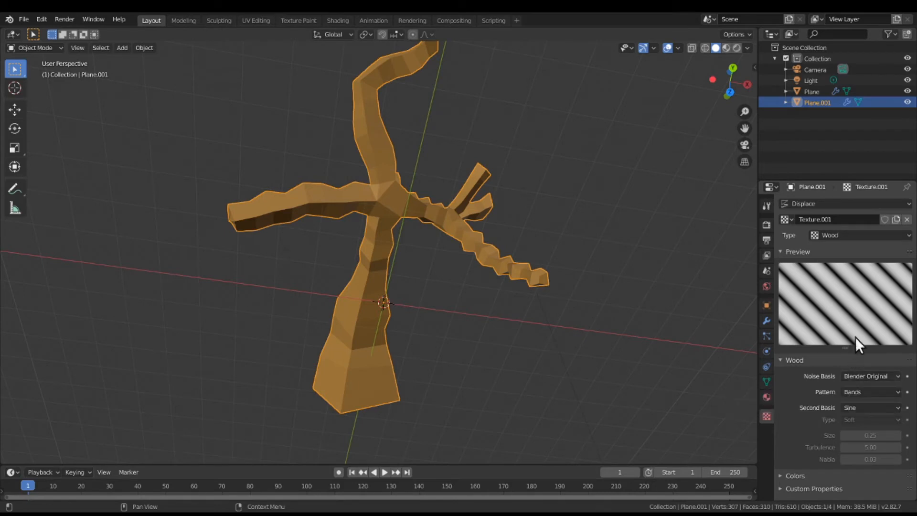
left_click(908, 219)
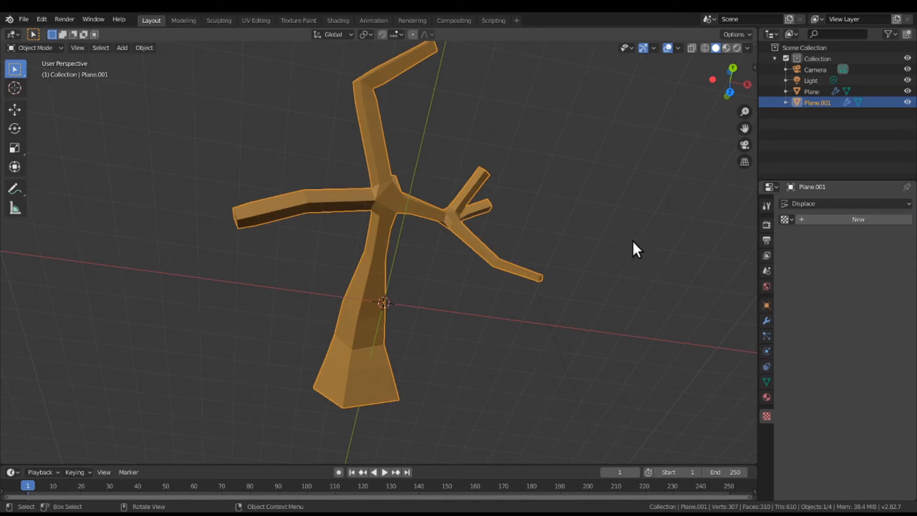
- Weight-paint patches on the tree's trunk and main branches with weight 1.000, radius 50 px and strength 1.000
left_click(41, 47)
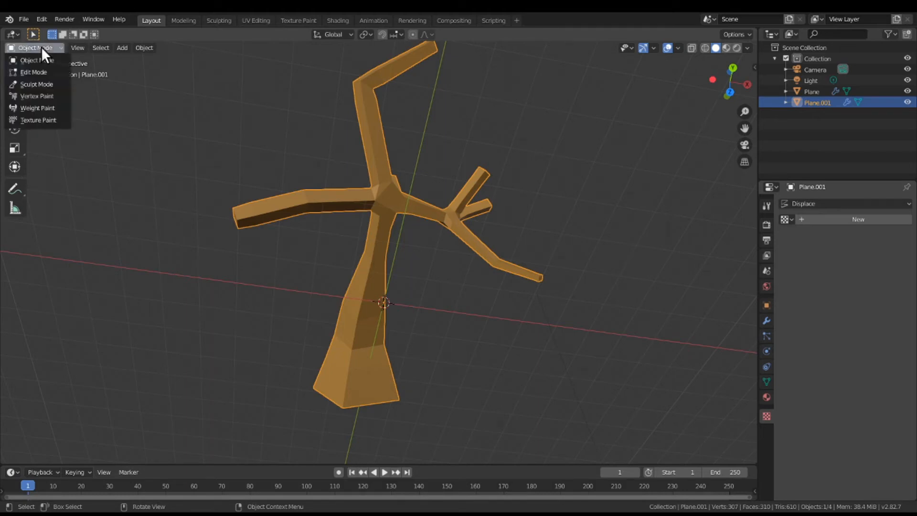
left_click(50, 107)
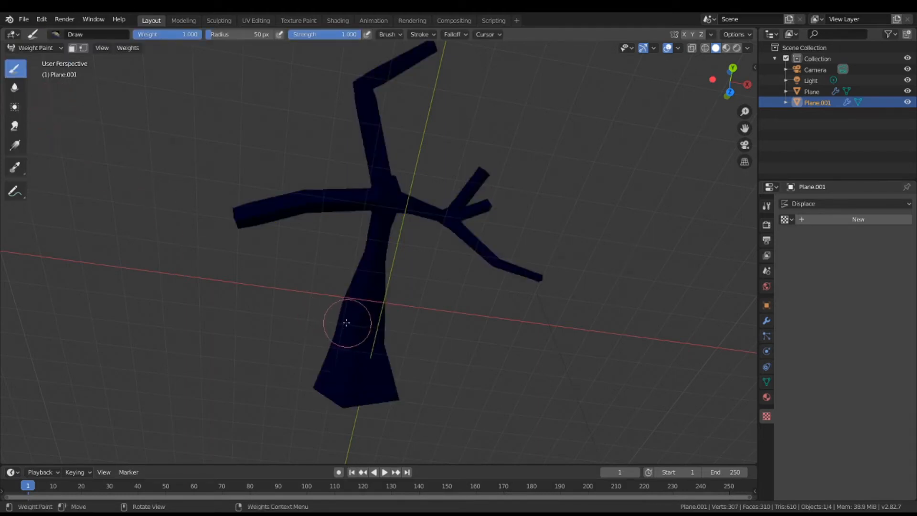
mouse_move(348, 321)
left_mouse_down()
mouse_move(377, 342)
mouse_move(379, 328)
mouse_move(332, 303)
left_mouse_up()
left_click_drag(301, 200, 293, 194)
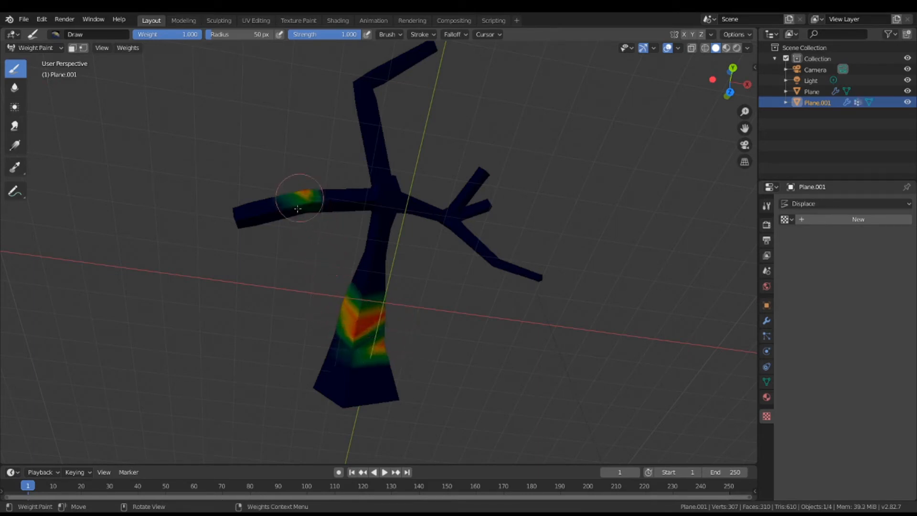
left_click(381, 140)
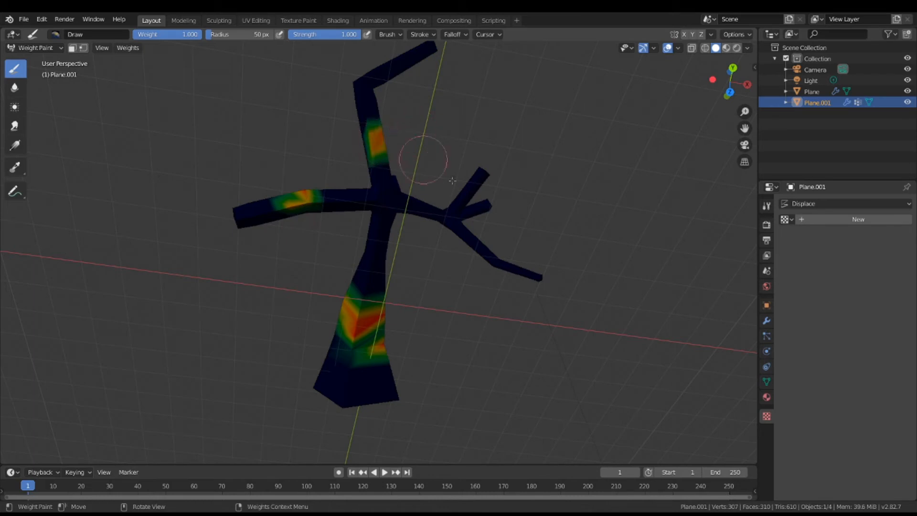
left_click(467, 234)
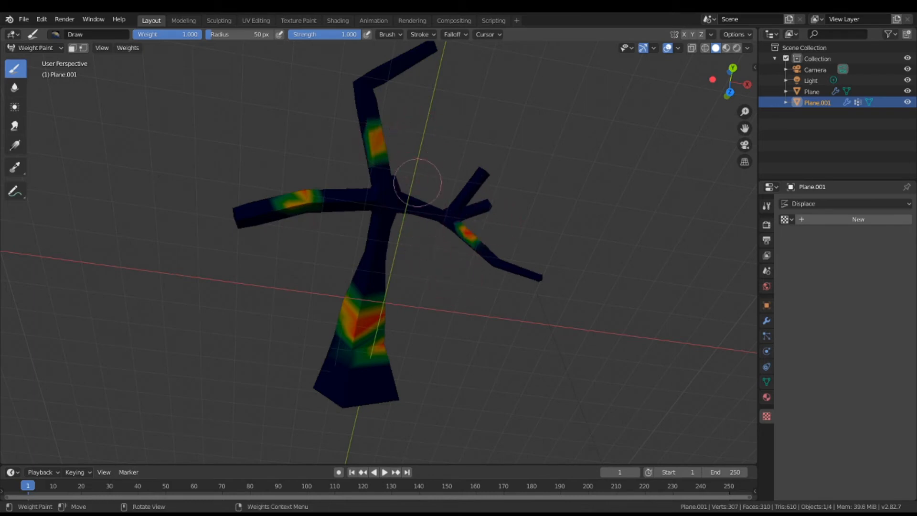
left_click_drag(417, 185, 415, 228)
left_click_drag(357, 245, 399, 249)
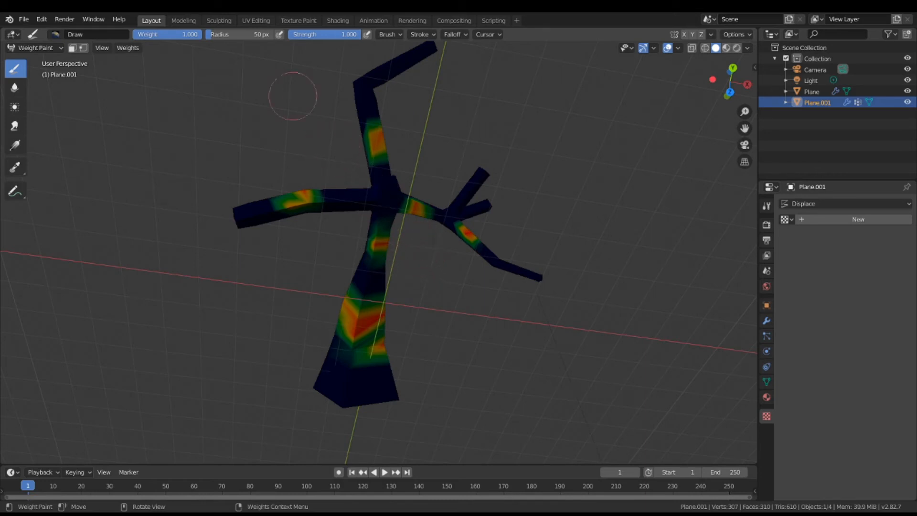
- Unwrap the tree's entire mesh in the UV Editing workspace
left_click(256, 20)
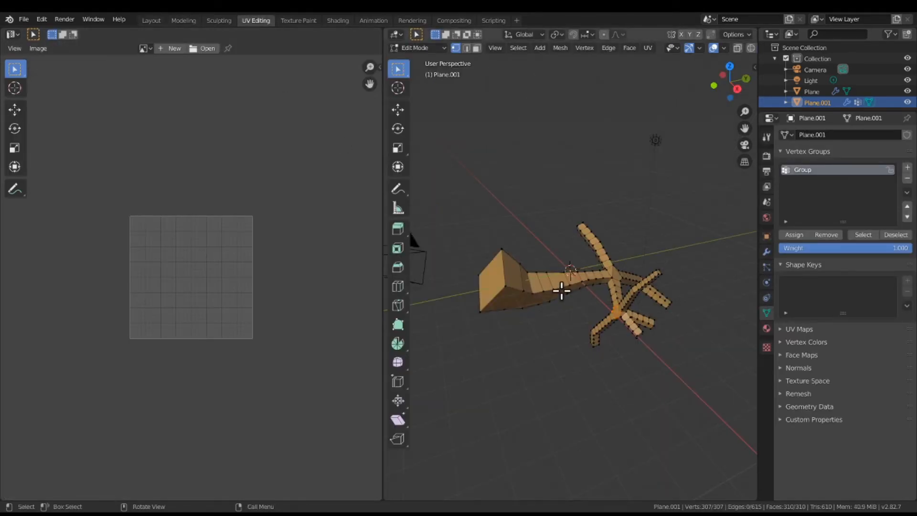
key("a")
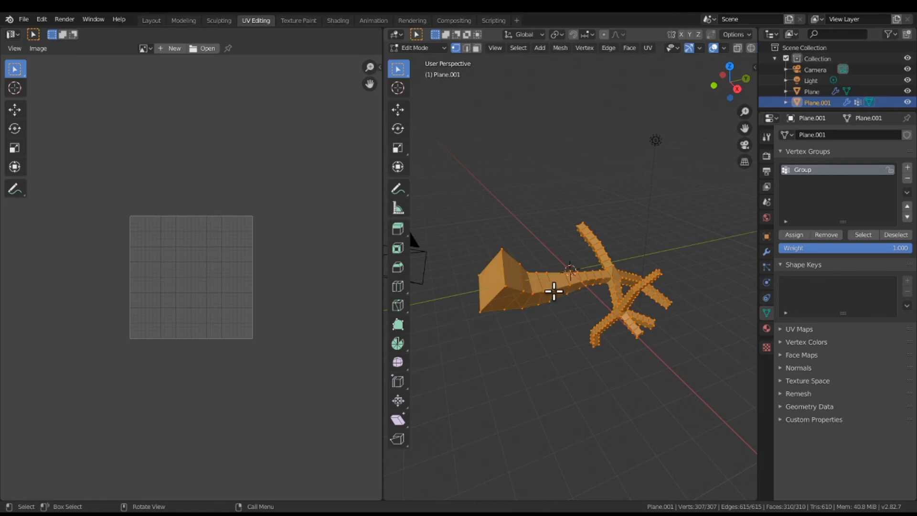
key("u")
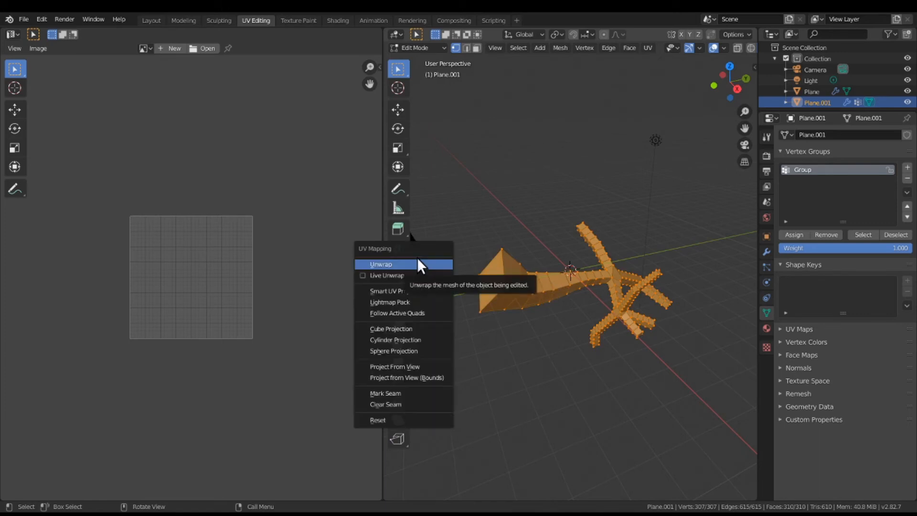
left_click(419, 263)
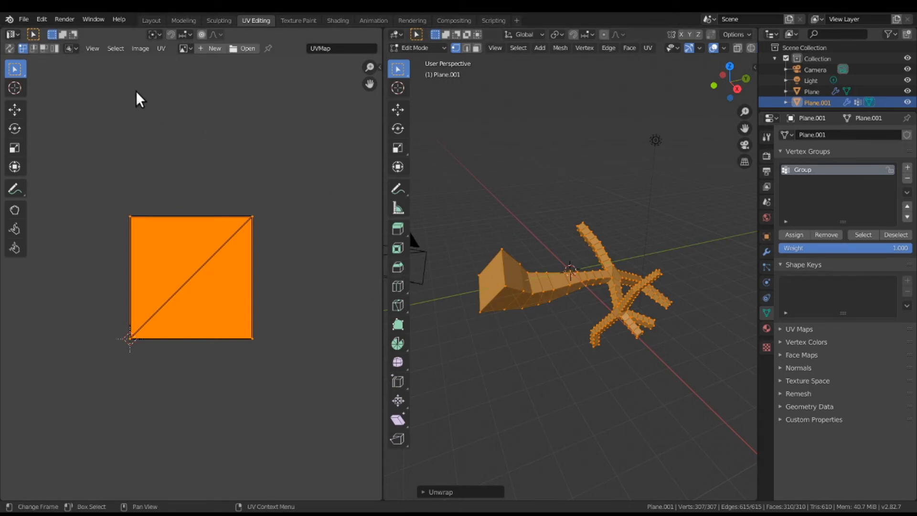
- Limit the tree's Displace modifier to the vertex group Group and set its strength to -0.900
left_click(160, 20)
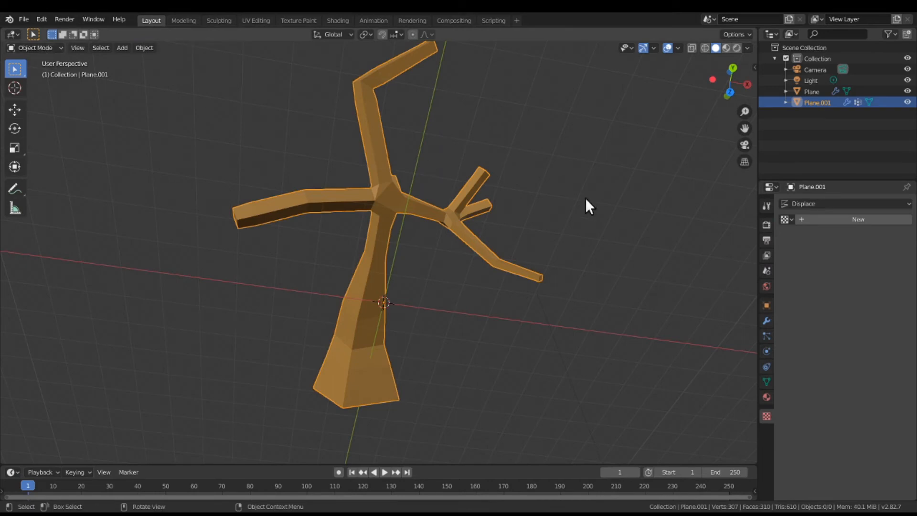
left_click(766, 322)
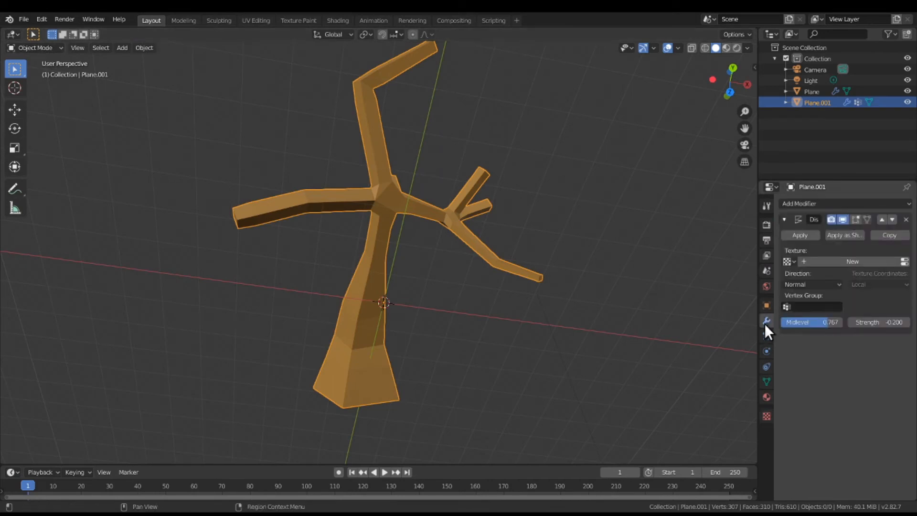
left_click(804, 304)
left_click(801, 321)
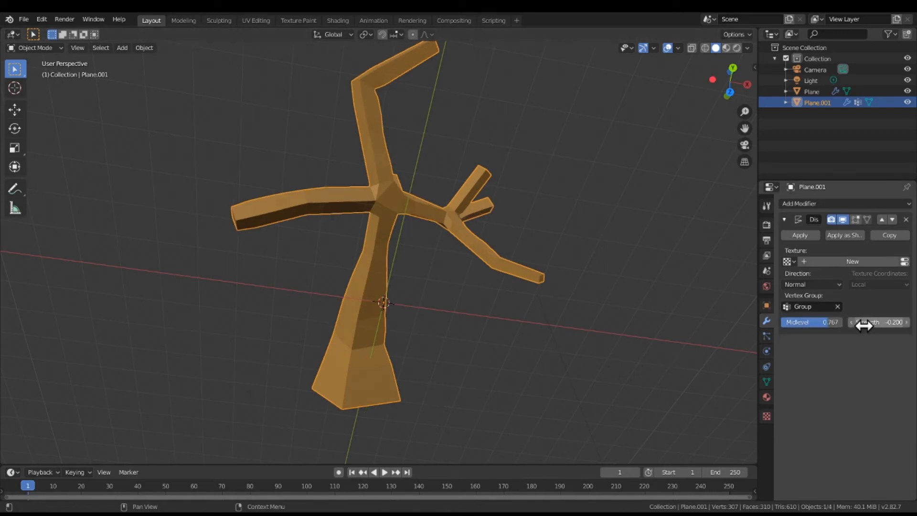
mouse_move(879, 322)
left_mouse_down()
mouse_move(902, 322)
mouse_move(858, 322)
mouse_move(896, 322)
mouse_move(874, 322)
left_mouse_up()
- Review the tree's painted weights in Weight Paint mode and its unwrapped UV layout in the UV Editing workspace
left_click(25, 48)
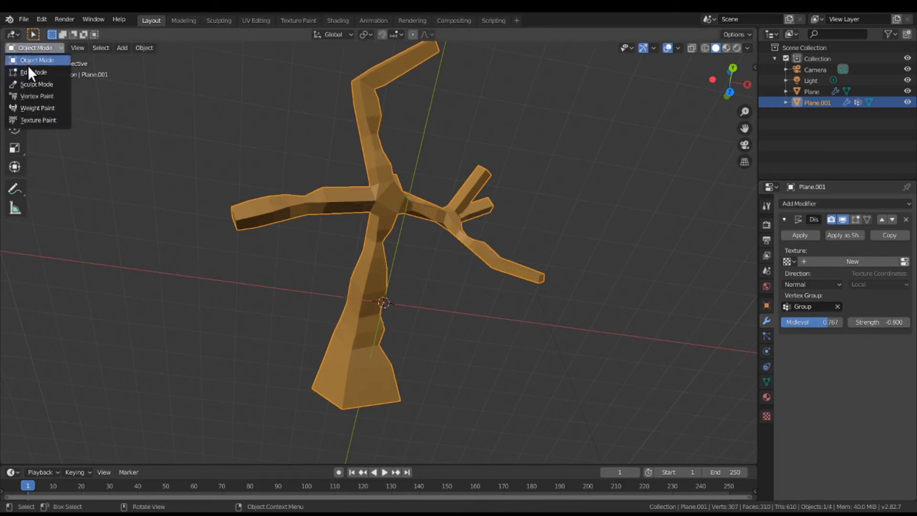
left_click(37, 107)
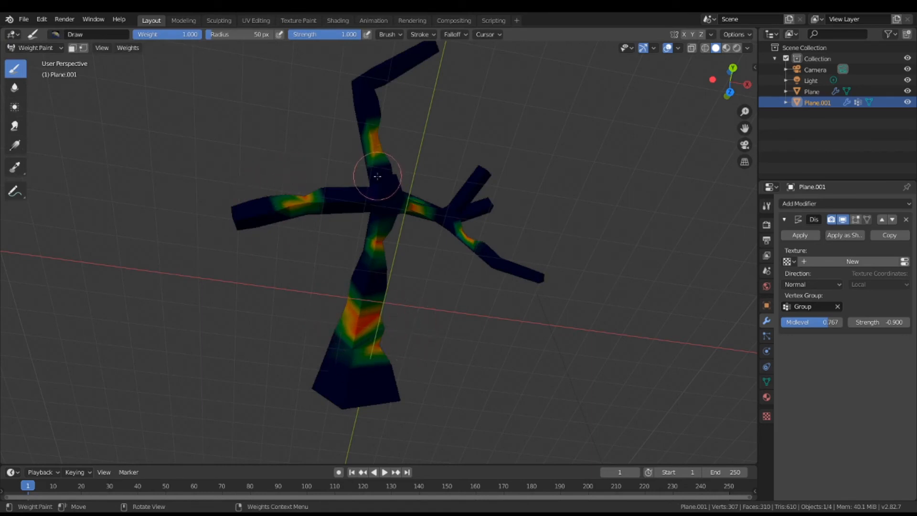
left_click(31, 43)
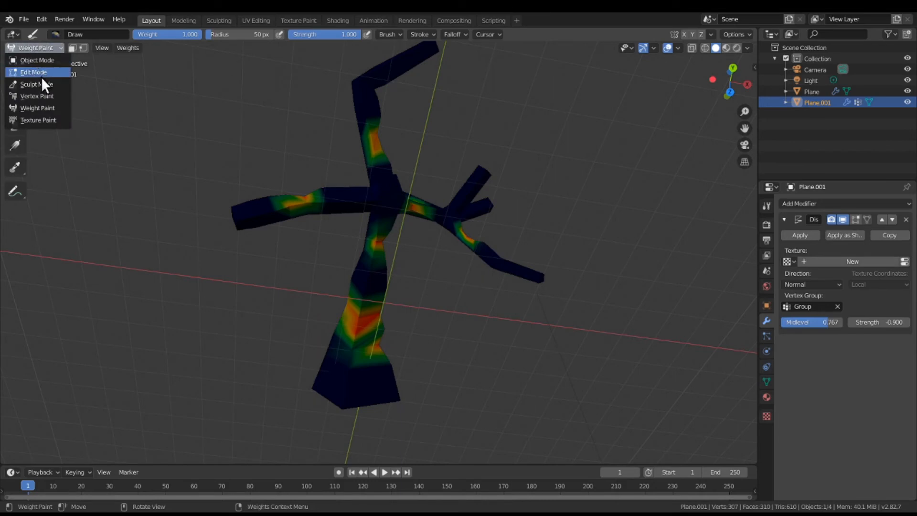
left_click(38, 60)
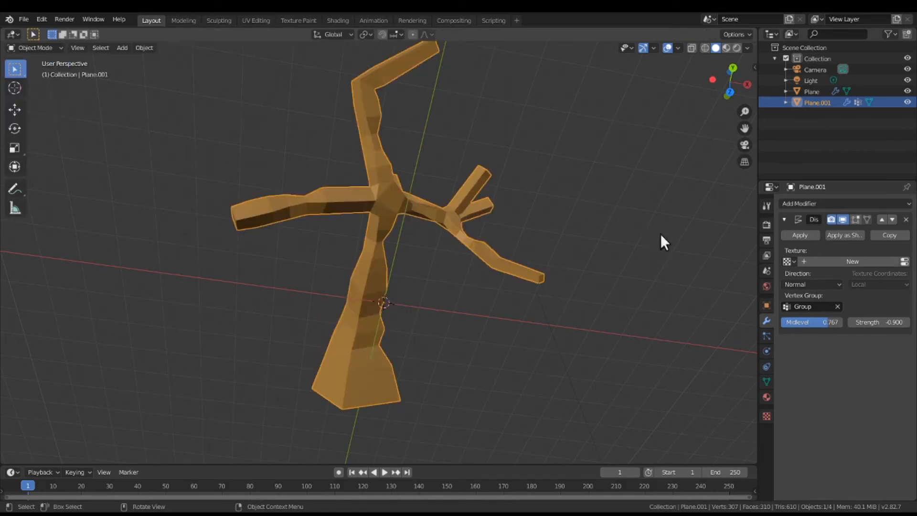
left_click(767, 416)
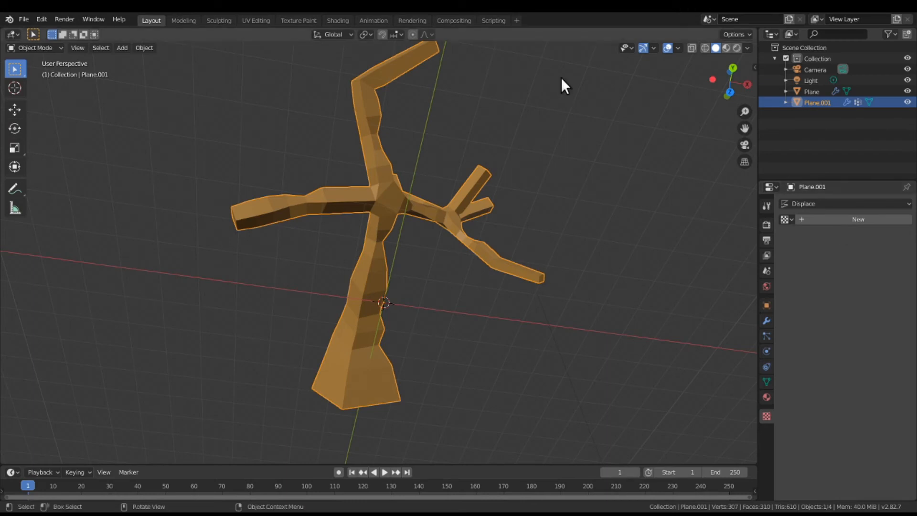
left_click(30, 49)
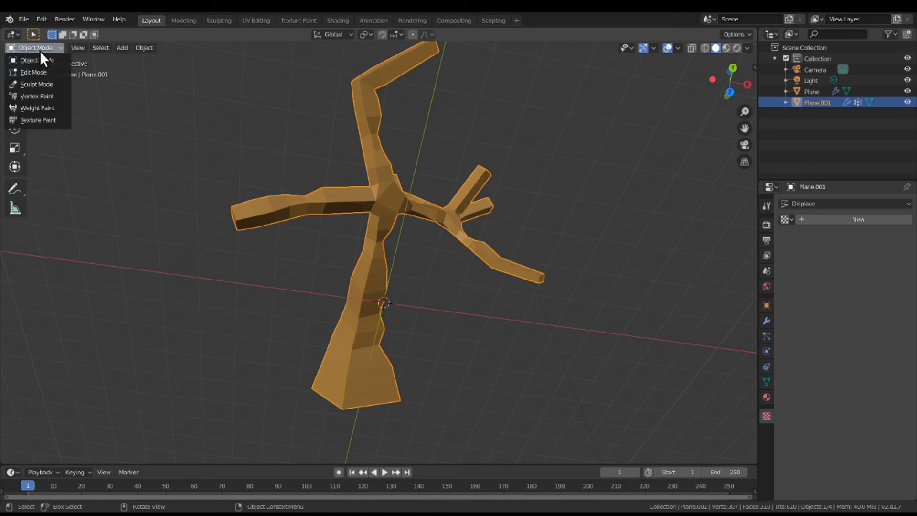
left_click(248, 23)
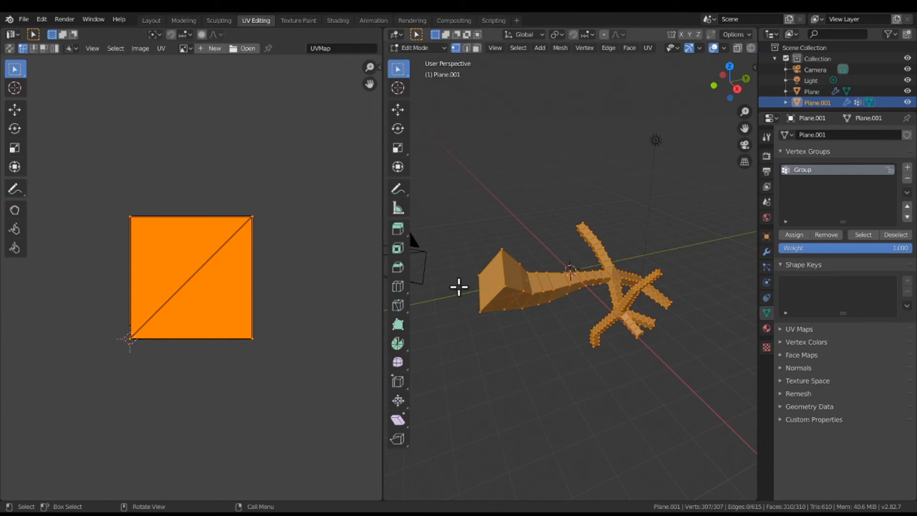
left_click(152, 22)
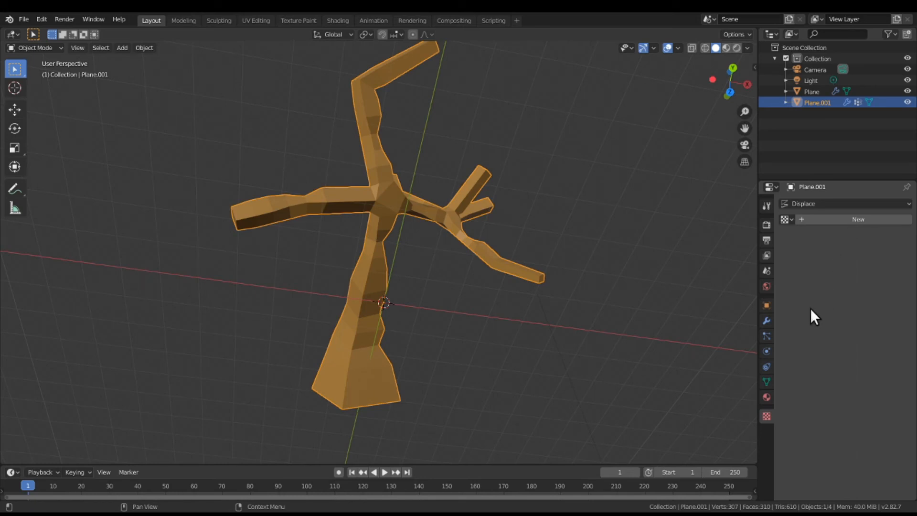
- Create a new texture for the Displace modifier and set its midlevel to 0.263 and strength to -1.900
left_click(827, 219)
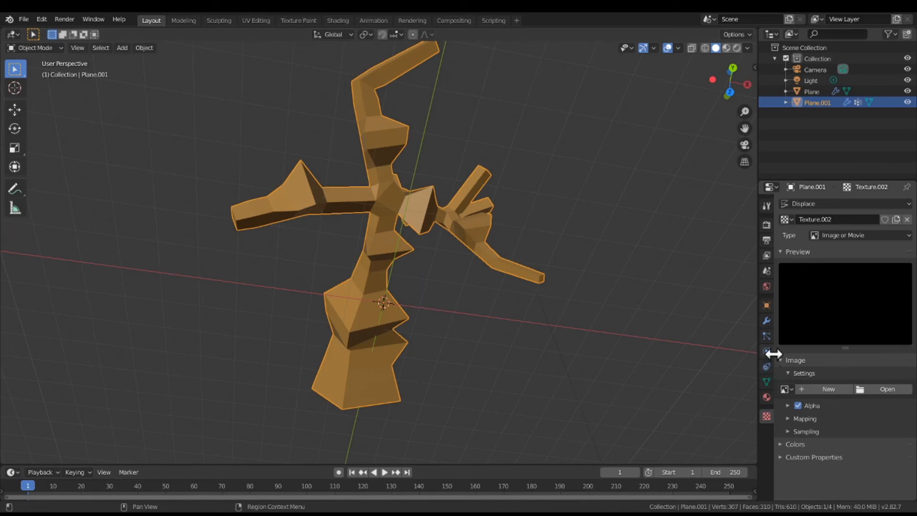
left_click(768, 321)
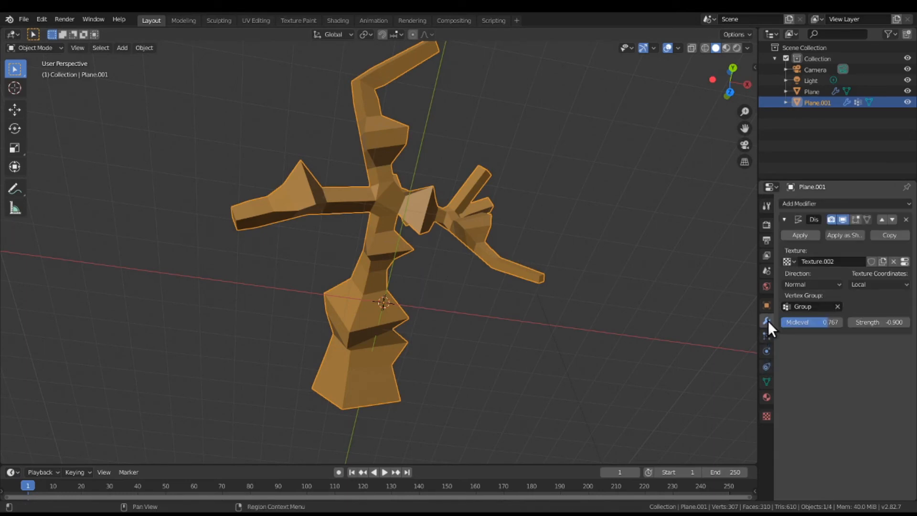
left_click_drag(824, 319, 851, 320)
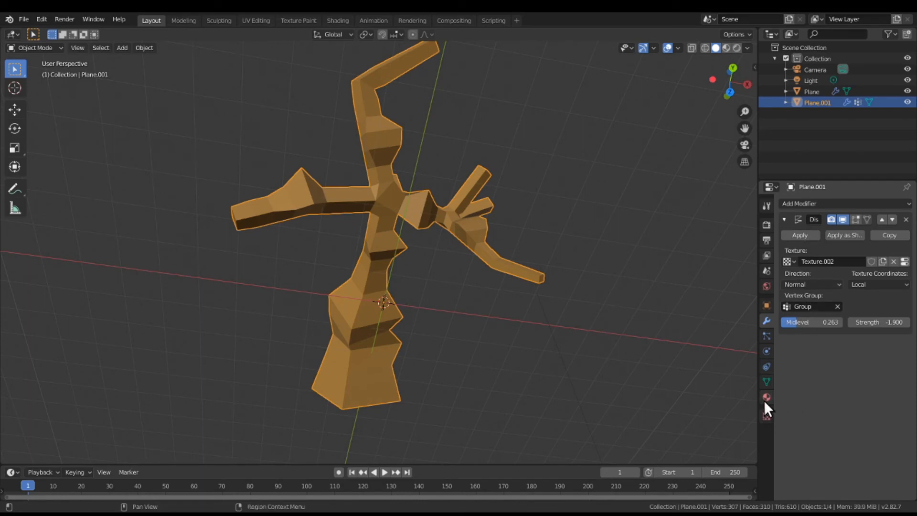
- Set the new displacement texture's type to Clouds
left_click(766, 415)
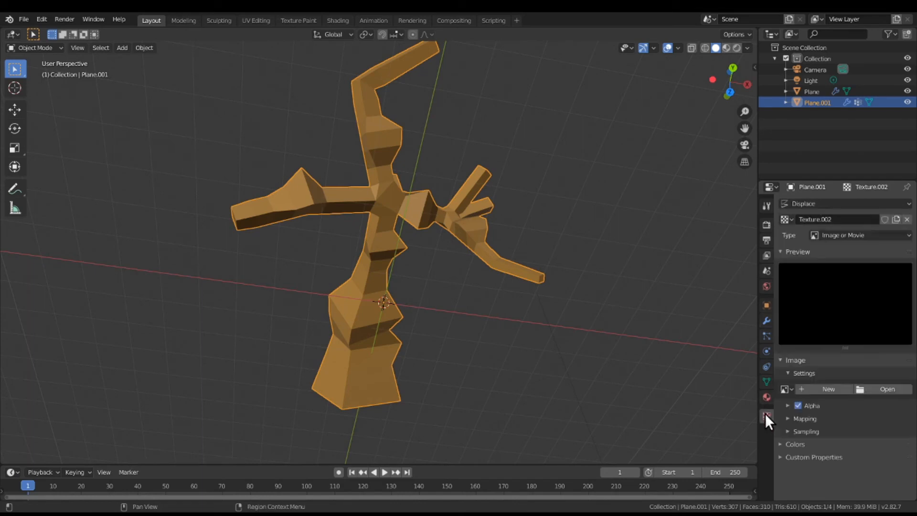
left_click(865, 230)
left_click(859, 267)
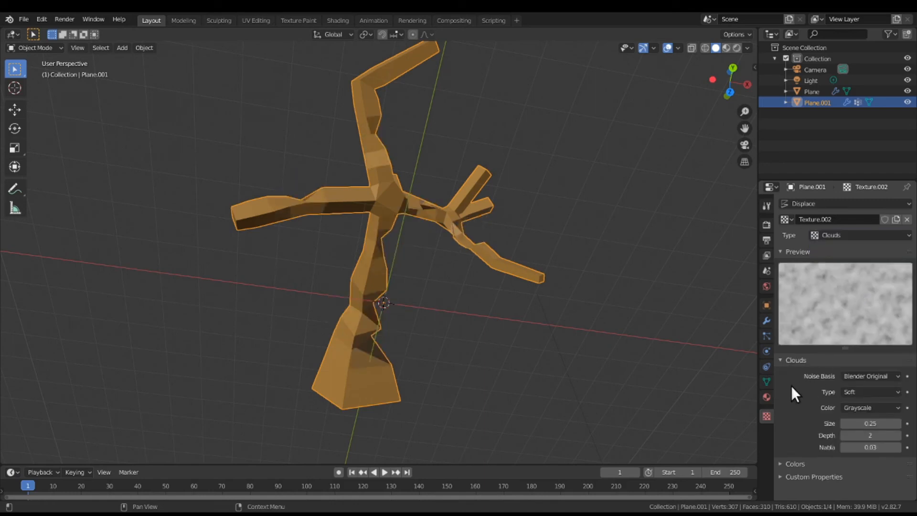
- Set the Displace modifier's midlevel to 0.553
left_click(768, 325)
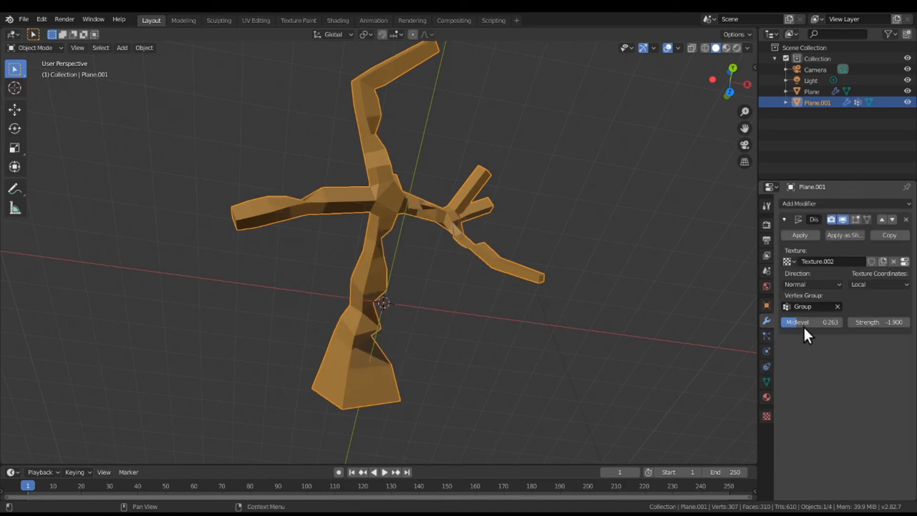
left_click_drag(804, 327, 853, 321)
mouse_move(812, 322)
left_mouse_down()
mouse_move(656, 322)
mouse_move(815, 319)
left_mouse_up()
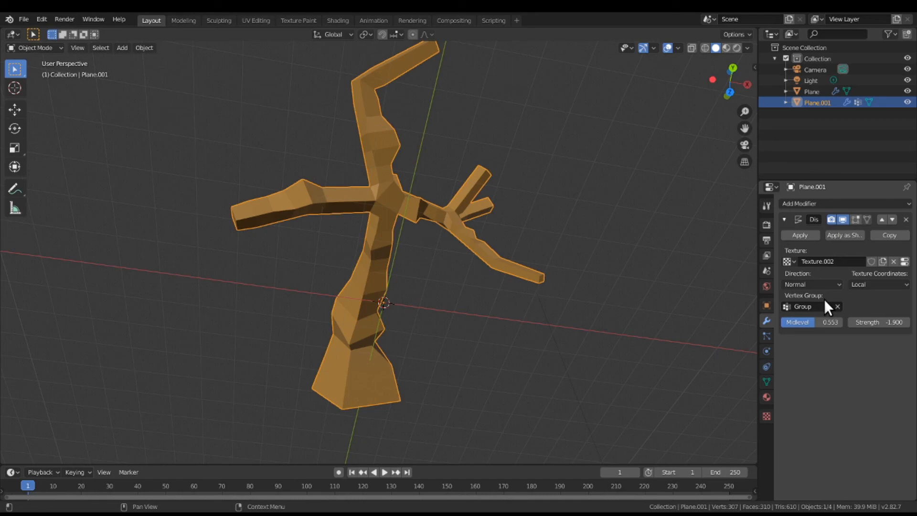
right_click(824, 300)
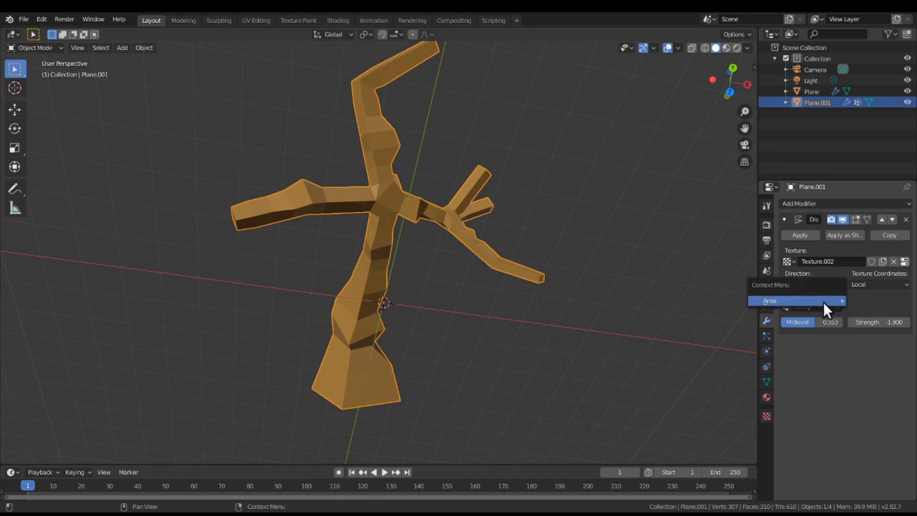
mouse_move(790, 300)
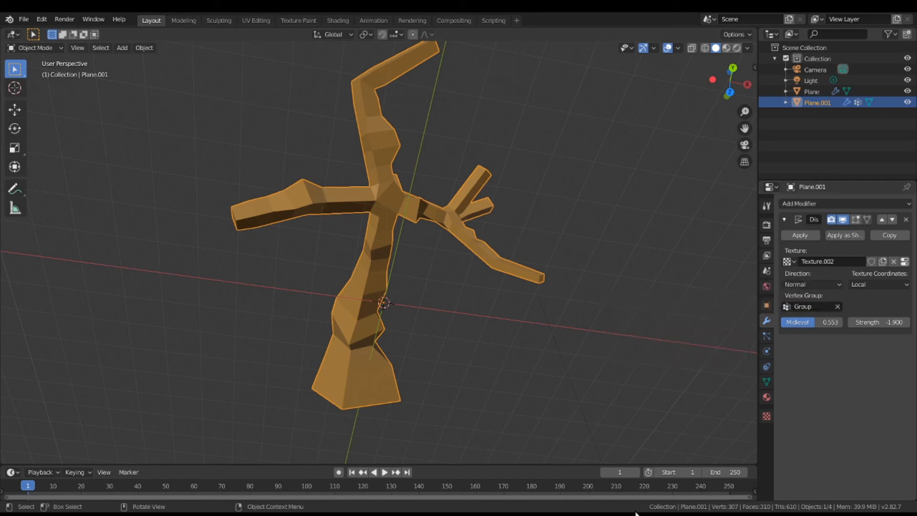